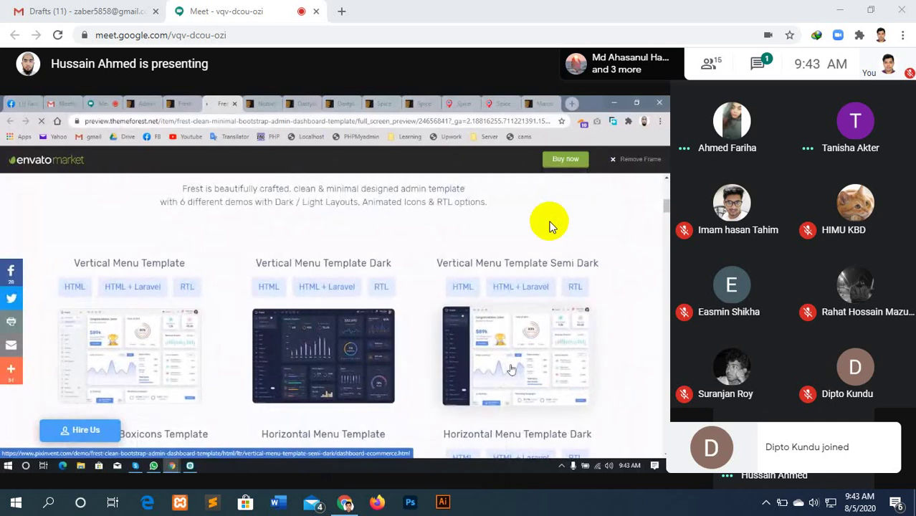
# - Scroll the meeting view, check the hidden tray icons, and mute your Meet microphone
pyautogui.click(550, 226)
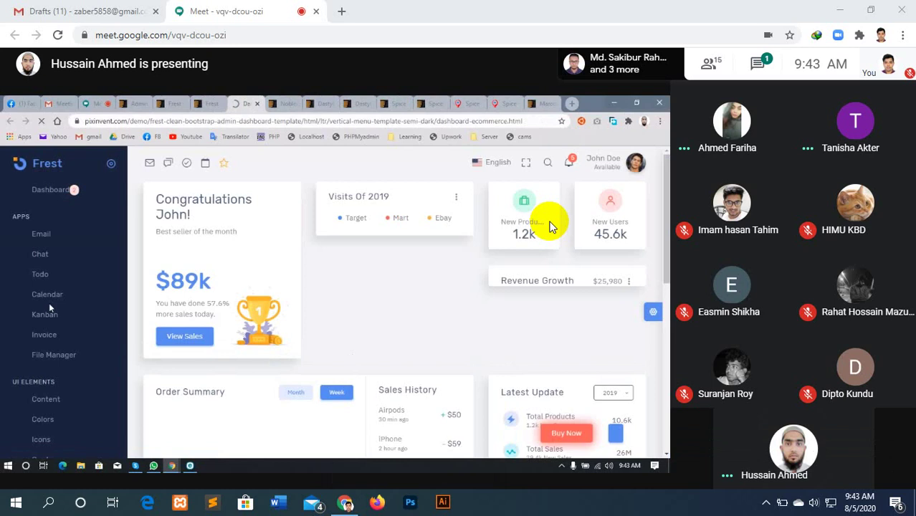
pyautogui.scroll(-5, 50, 308)
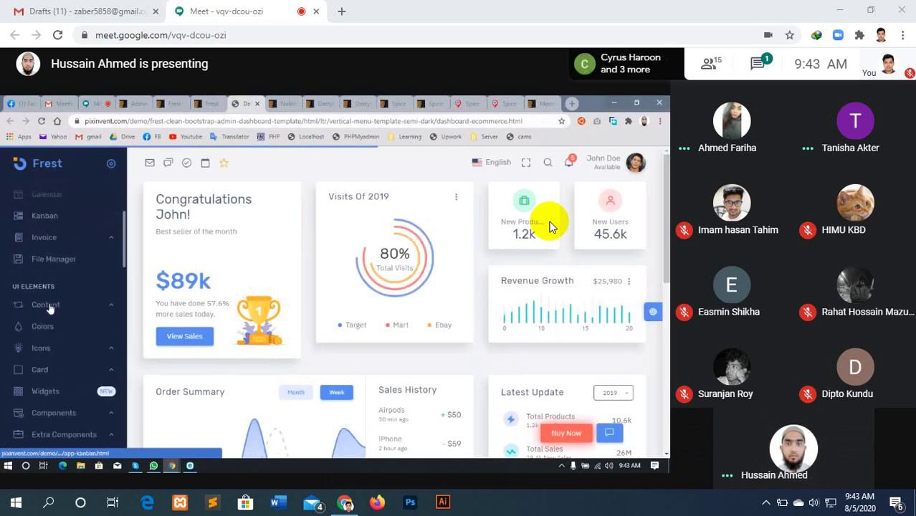
pyautogui.scroll(-5, 50, 309)
pyautogui.scroll(-5, 48, 302)
pyautogui.scroll(-5, 49, 307)
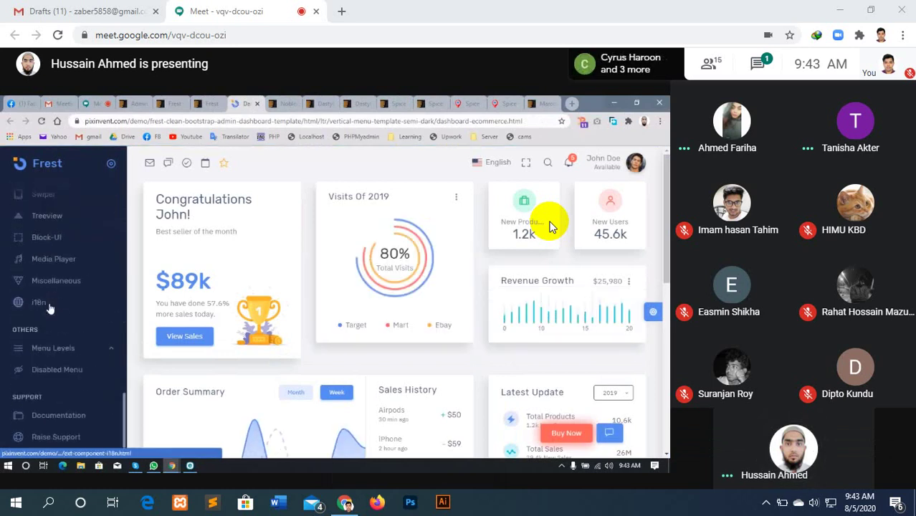
pyautogui.scroll(5, 50, 308)
pyautogui.scroll(5, 50, 308)
pyautogui.scroll(5, 50, 308)
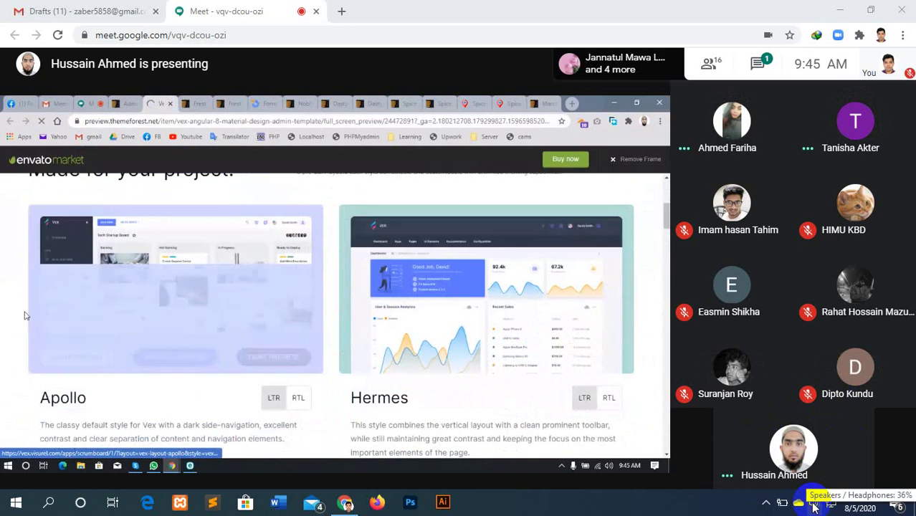
pyautogui.click(765, 503)
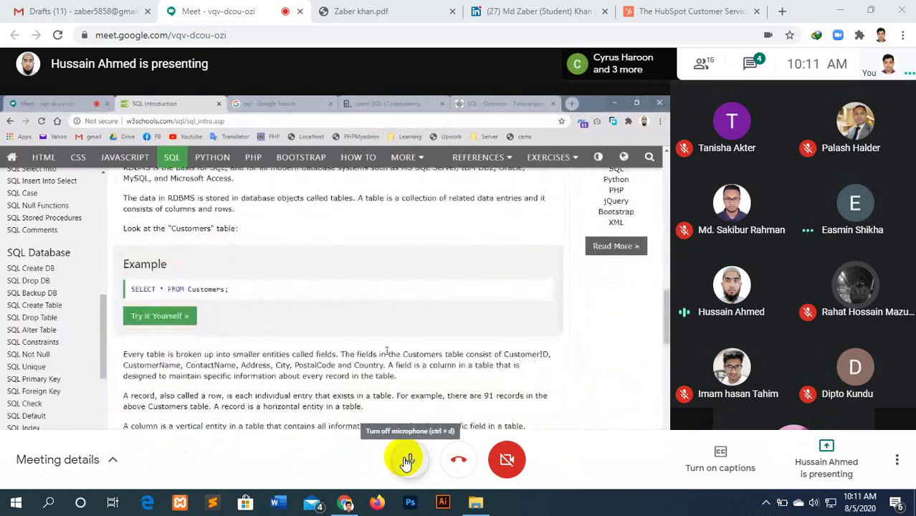
pyautogui.click(407, 461)
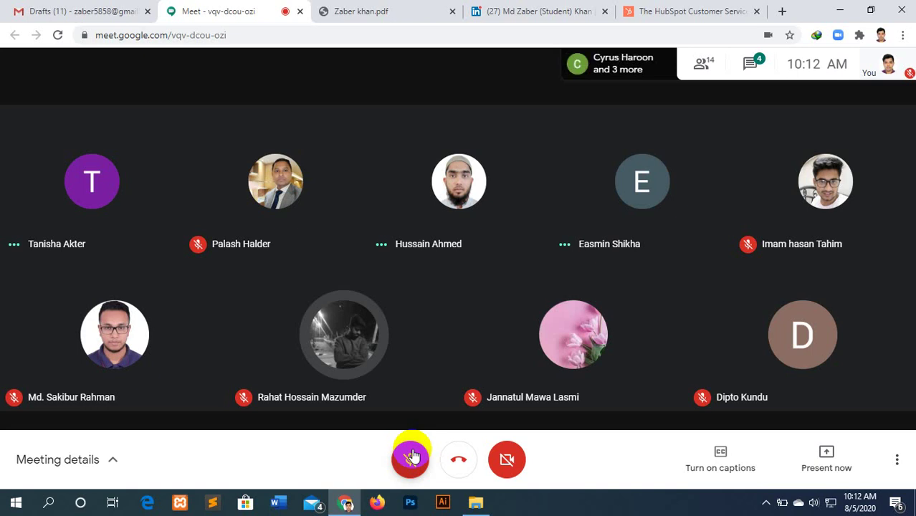
# - Show the hidden tray icons while following the presenter's phpMyAdmin student_info screen
pyautogui.click(764, 503)
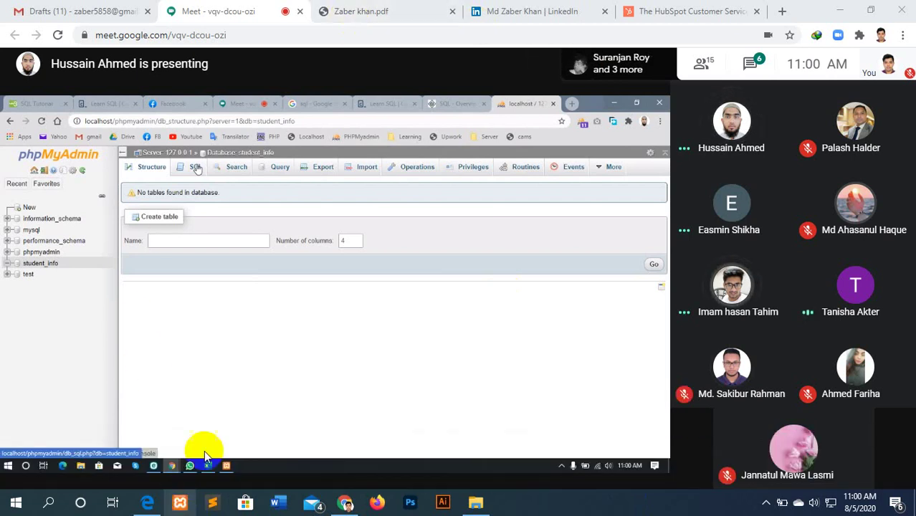
pyautogui.moveTo(394, 287)
pyautogui.click(292, 371)
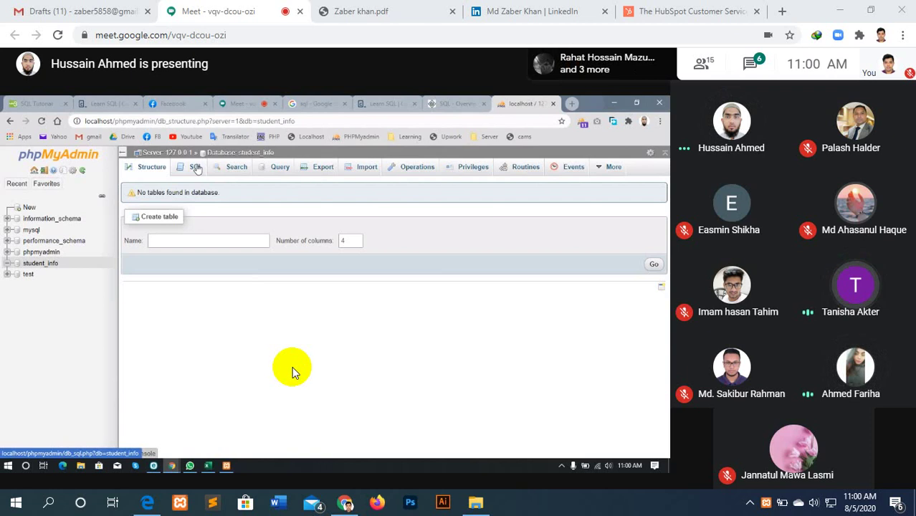
# - Start the Apache and MySQL servers in XAMPP, then minimize the control panel
pyautogui.click(233, 79)
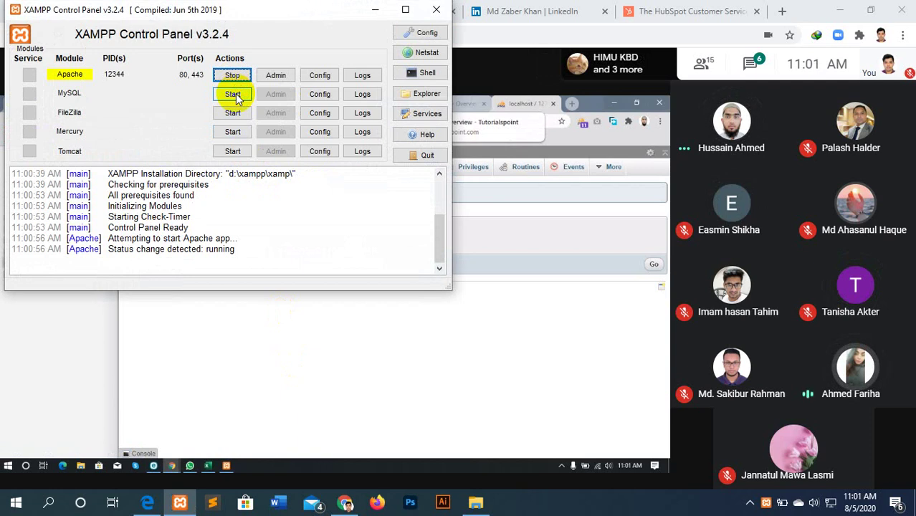
pyautogui.click(234, 95)
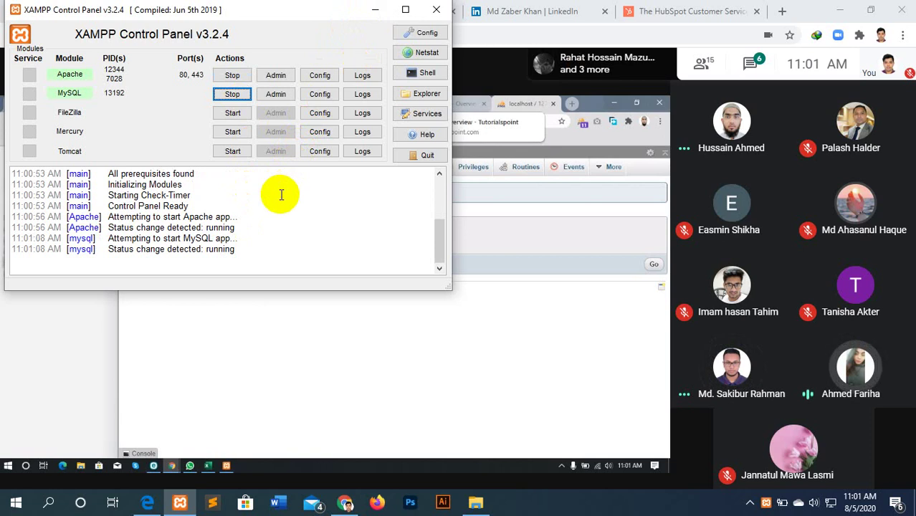
pyautogui.click(368, 20)
pyautogui.moveTo(645, 459)
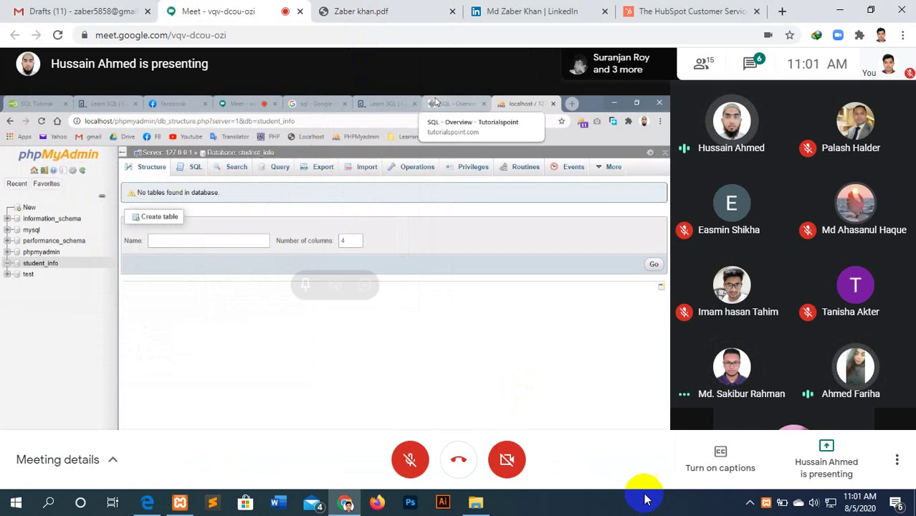
# - Check the hidden background apps in the system tray while staying muted
pyautogui.click(750, 503)
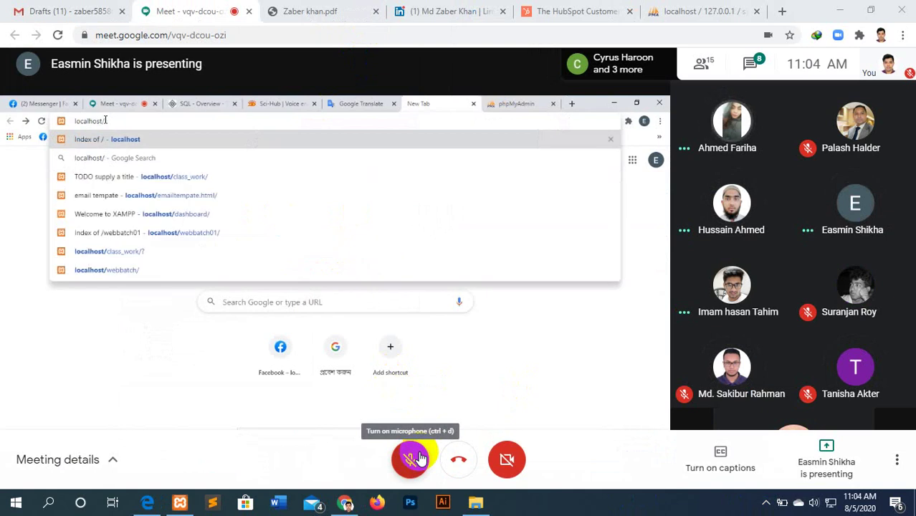
pyautogui.click(420, 459)
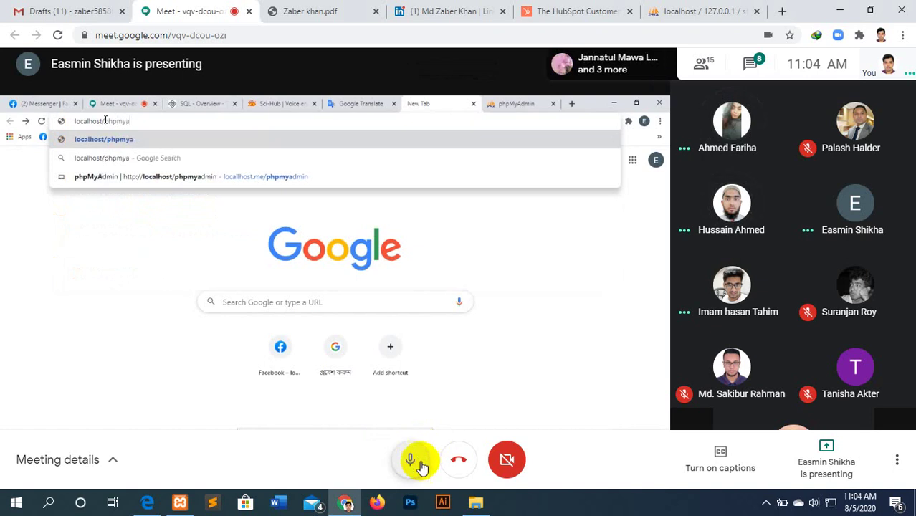
pyautogui.click(420, 463)
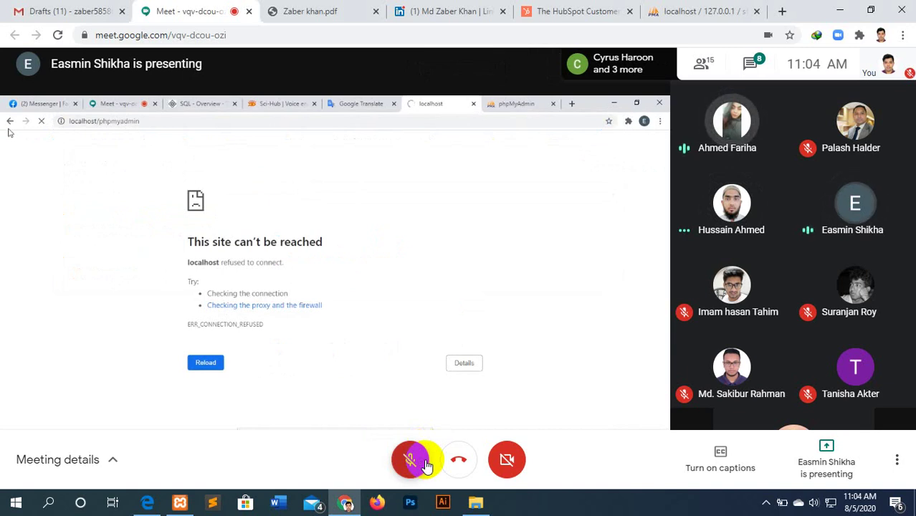
pyautogui.click(423, 463)
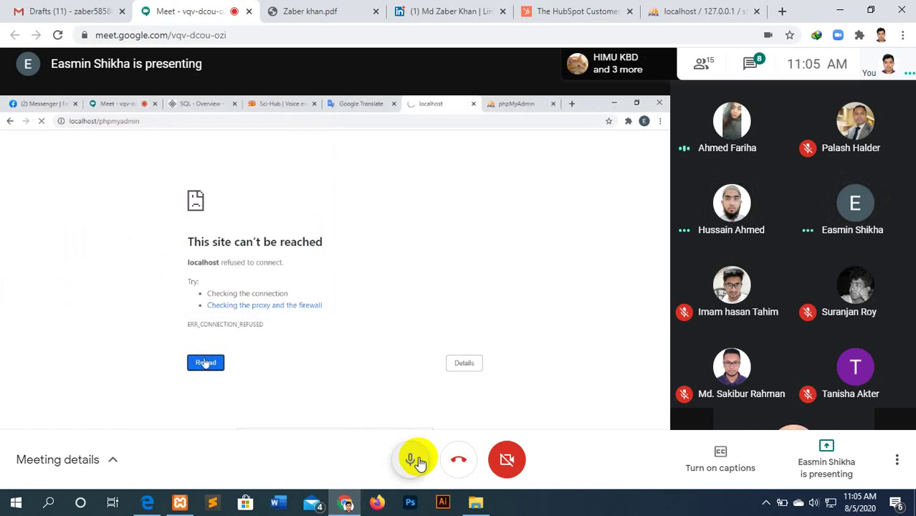
pyautogui.click(418, 461)
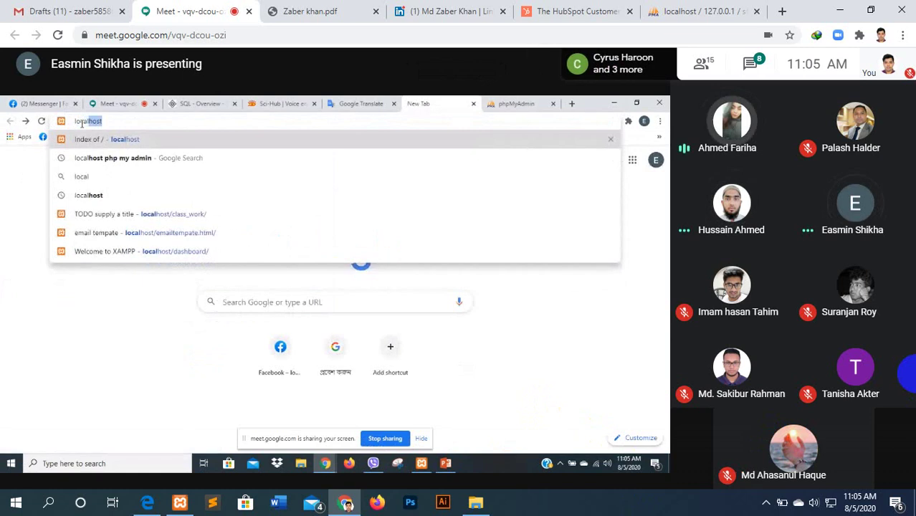
pyautogui.moveTo(334, 286)
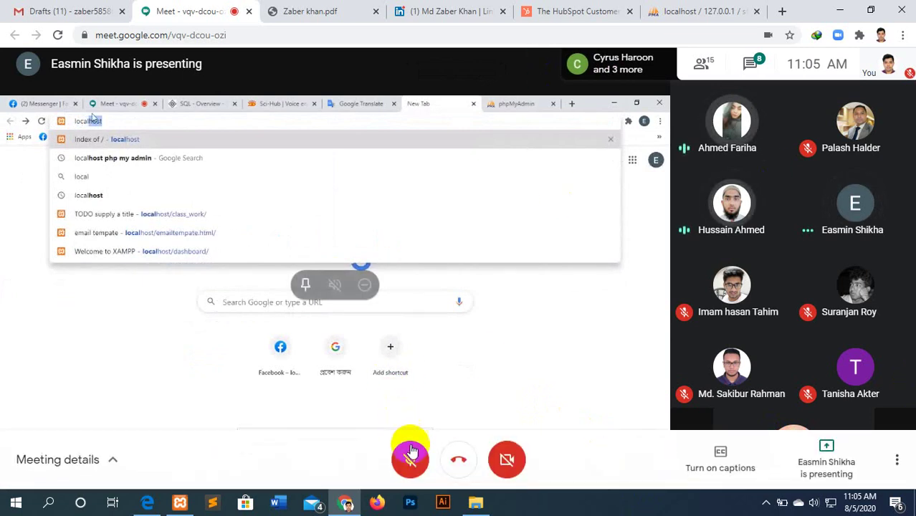
# - Turn your Meet microphone back on to speak to the meeting
pyautogui.click(410, 458)
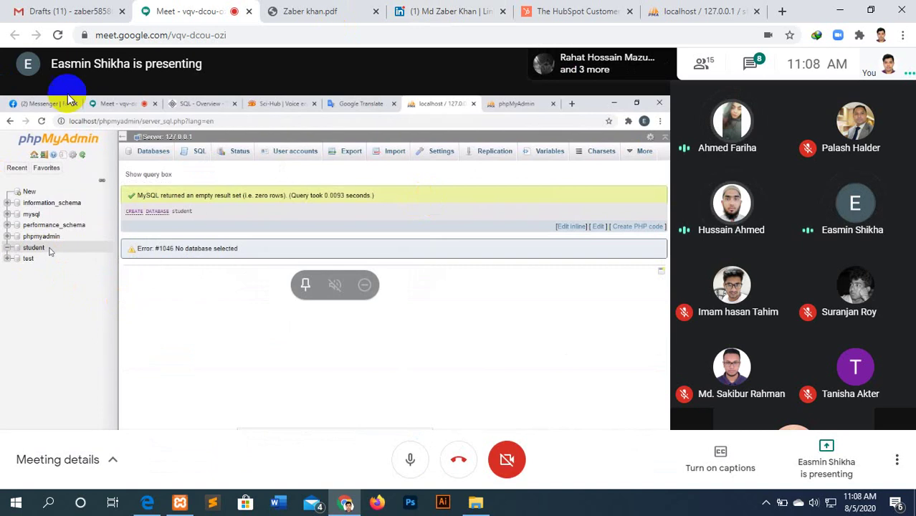
pyautogui.moveTo(803, 478)
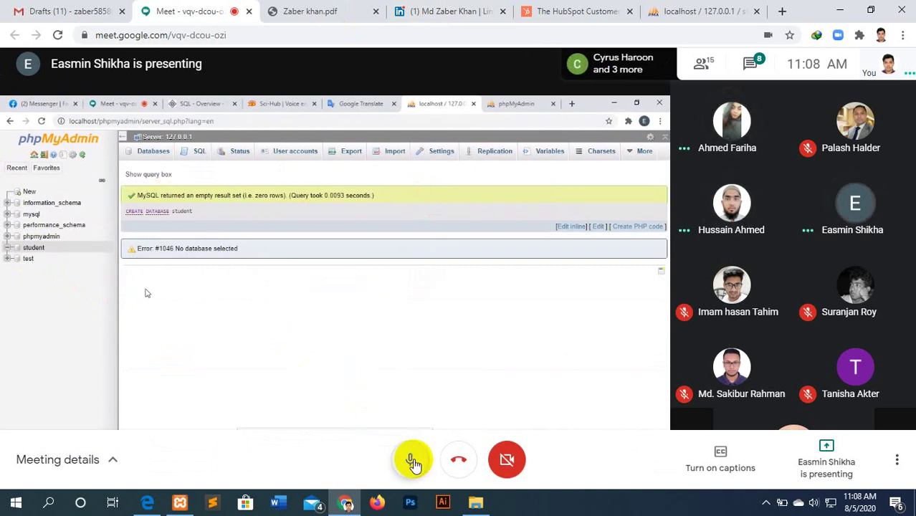
# - Switch your Meet microphone off again
pyautogui.click(410, 460)
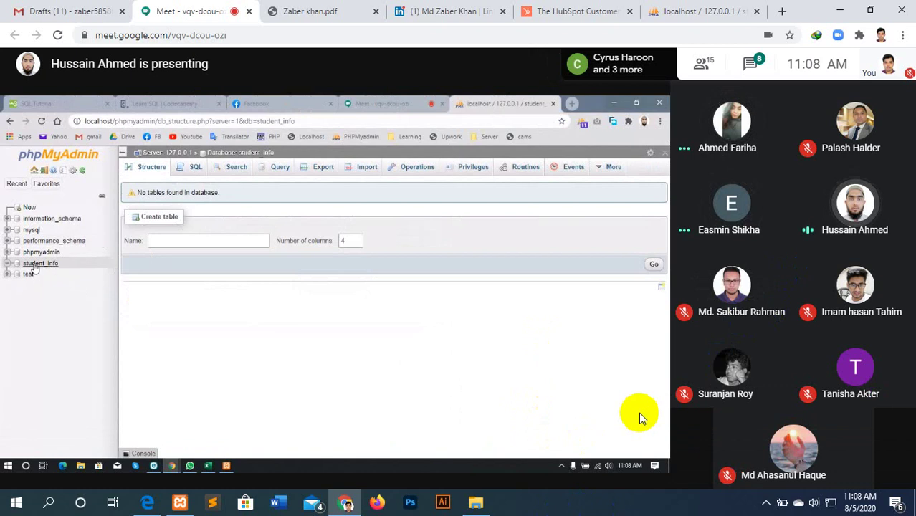
pyautogui.moveTo(335, 272)
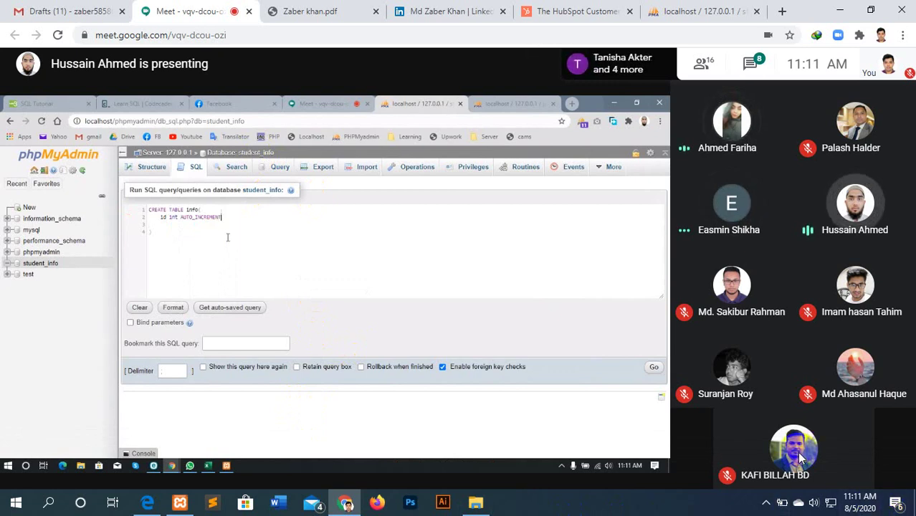
# - Raise the system speaker volume from 36 to 54 with the taskbar volume slider
pyautogui.click(813, 503)
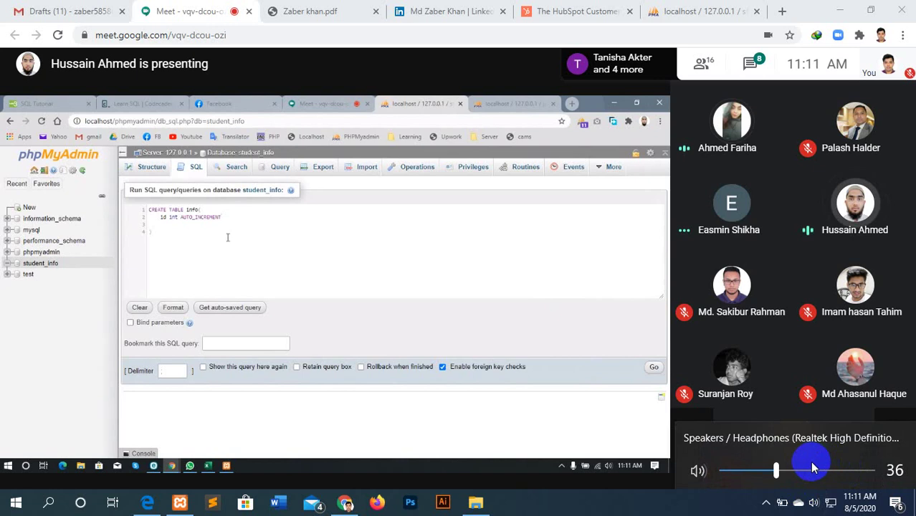
pyautogui.click(804, 470)
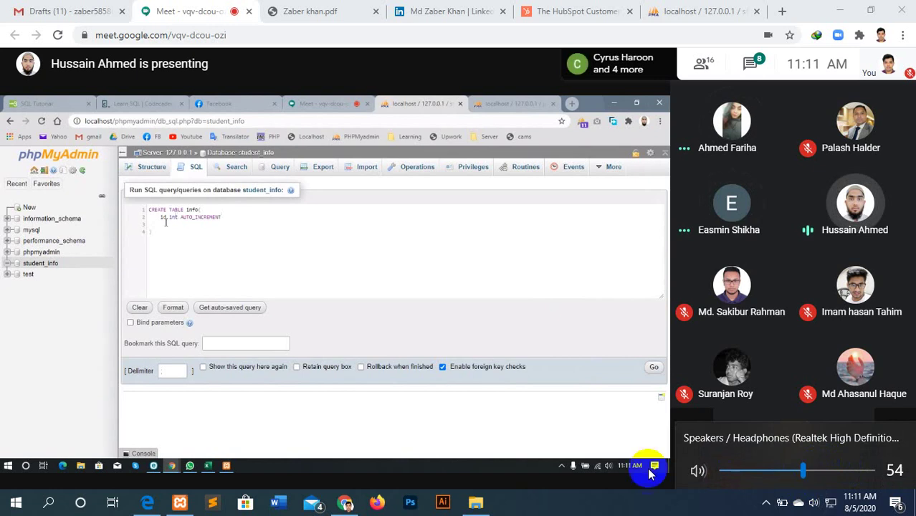
pyautogui.click(602, 508)
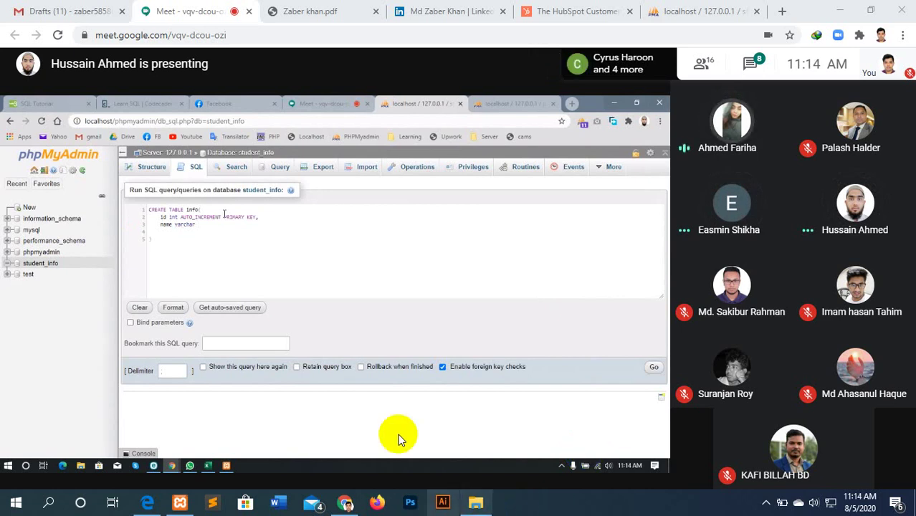
pyautogui.moveTo(407, 459)
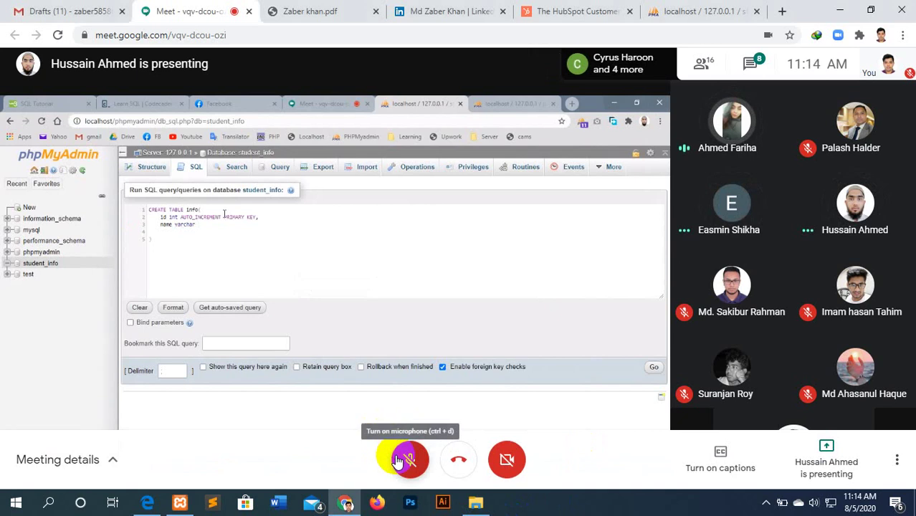
pyautogui.click(398, 461)
pyautogui.click(399, 461)
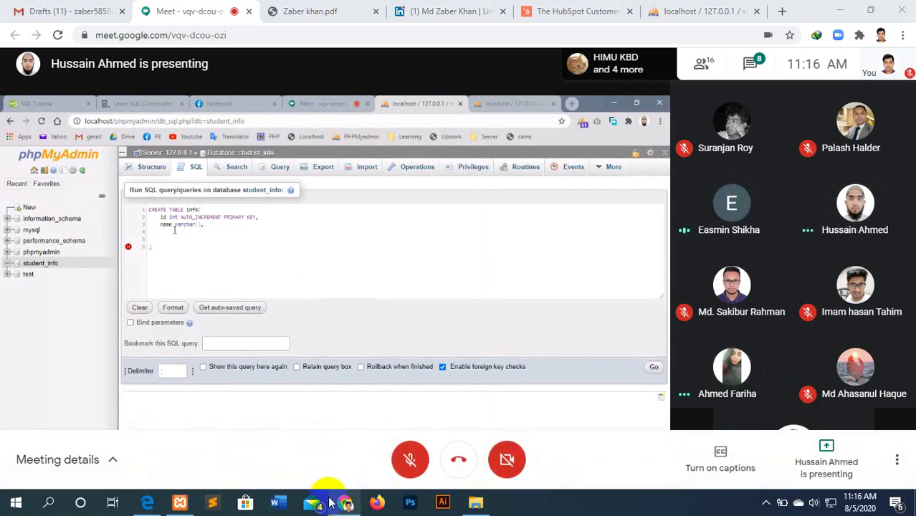
pyautogui.click(410, 462)
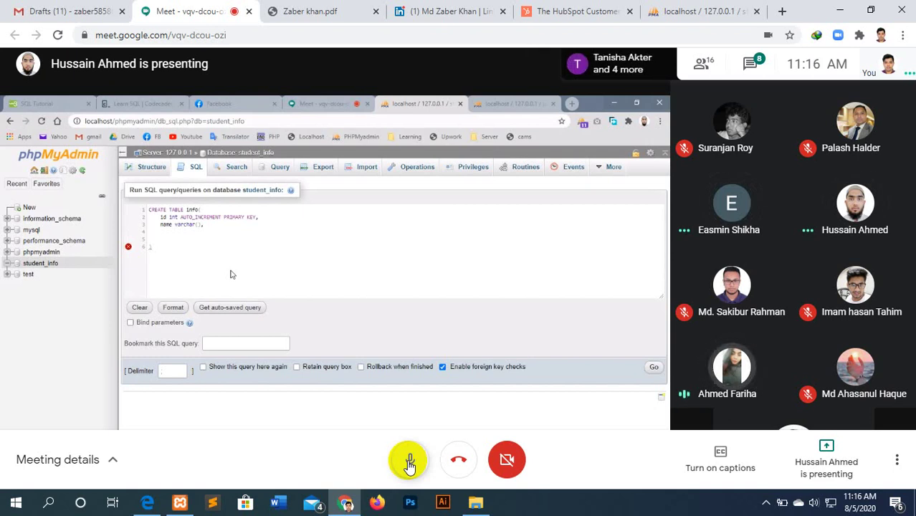
pyautogui.click(409, 464)
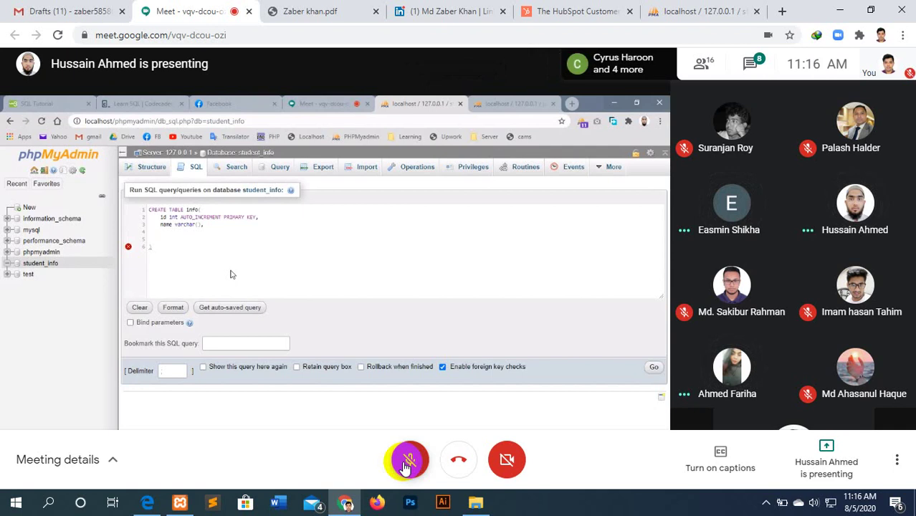
pyautogui.click(407, 461)
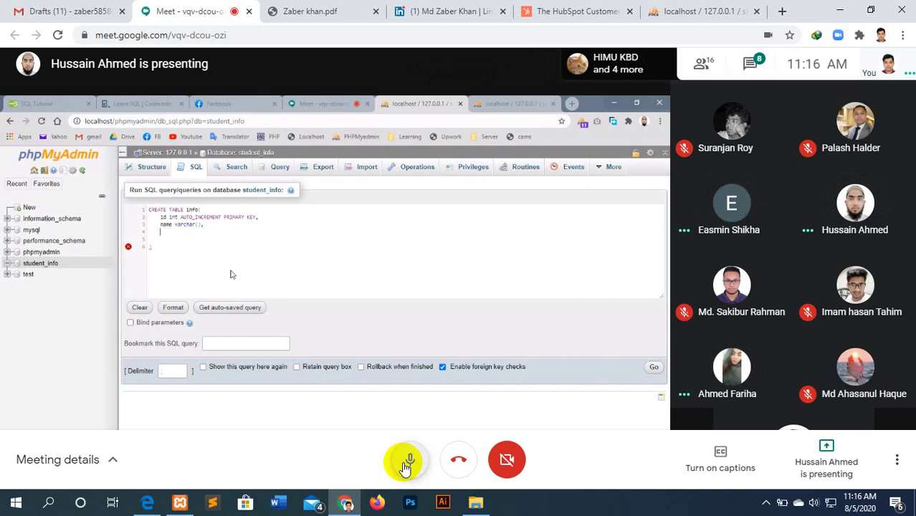
pyautogui.click(406, 464)
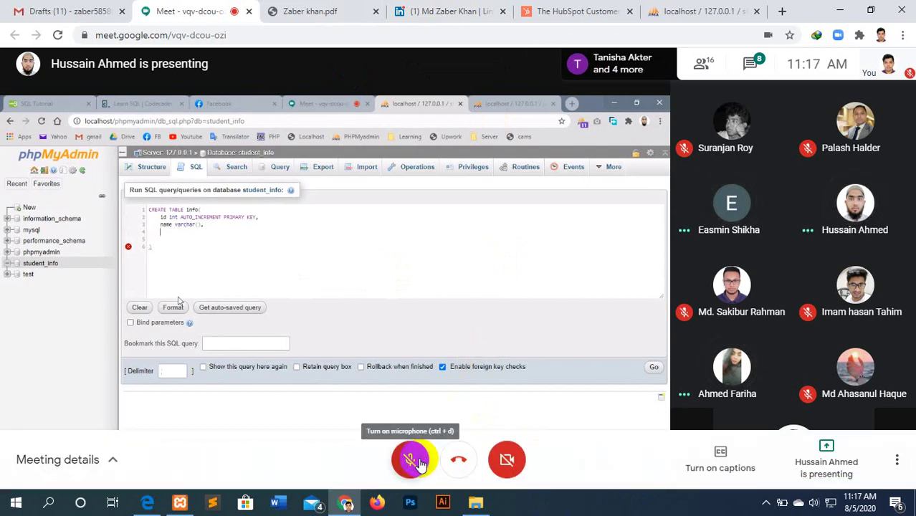
pyautogui.click(420, 462)
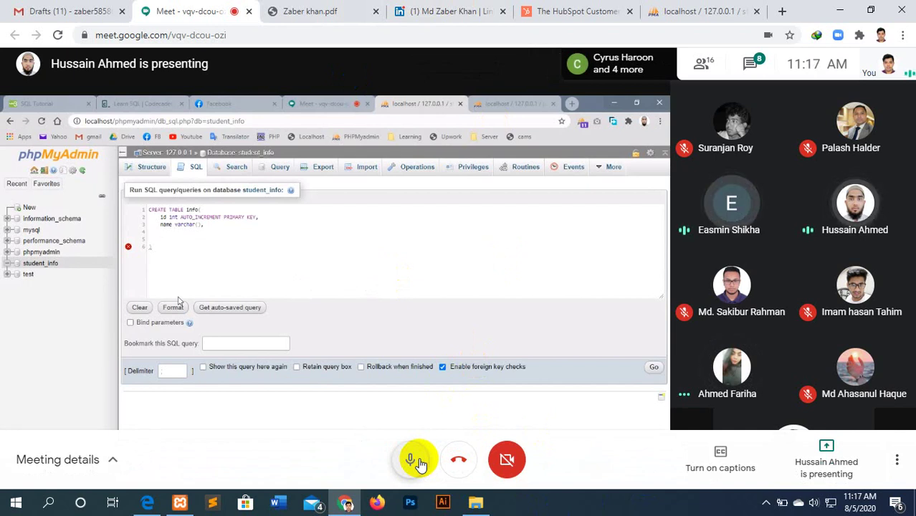
pyautogui.click(420, 462)
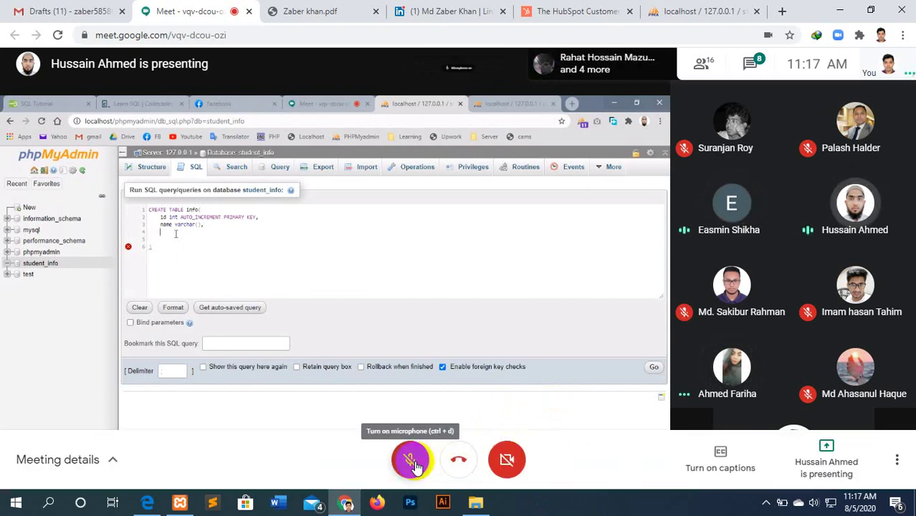
pyautogui.click(415, 463)
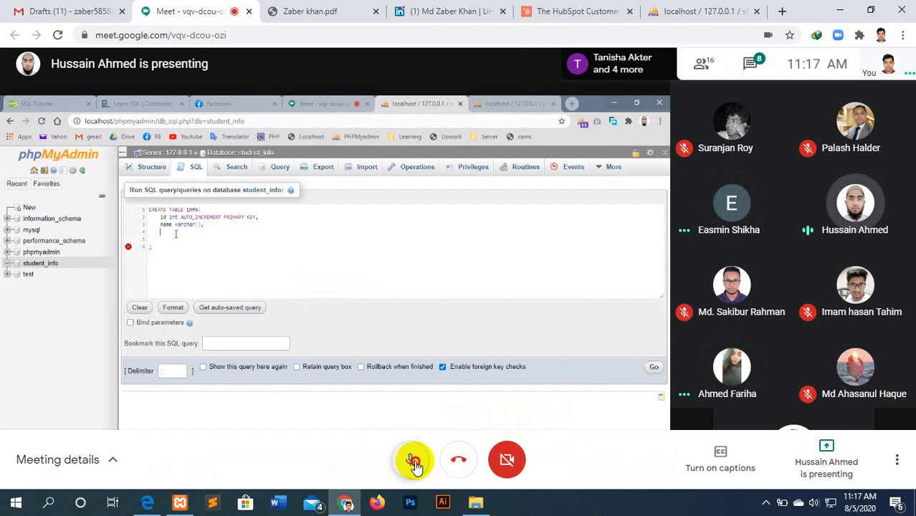
pyautogui.click(414, 463)
pyautogui.click(765, 504)
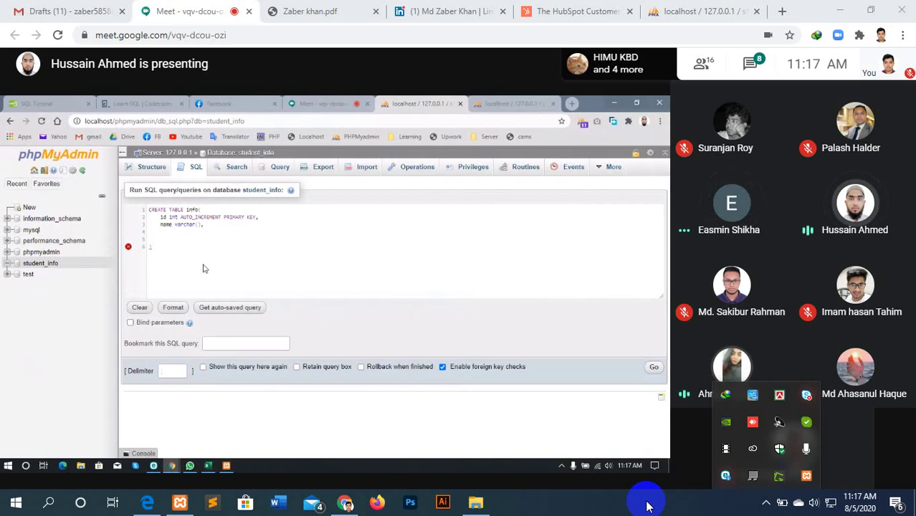
pyautogui.click(597, 511)
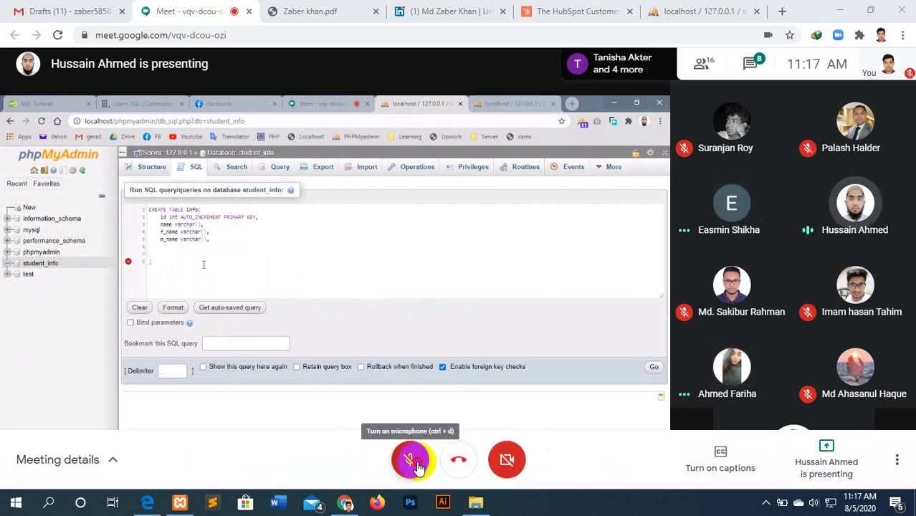
pyautogui.click(416, 463)
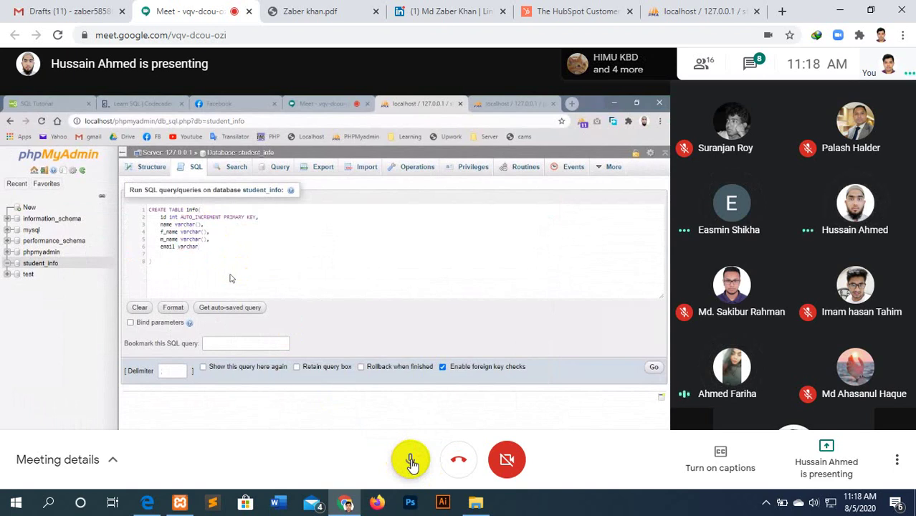
pyautogui.click(411, 462)
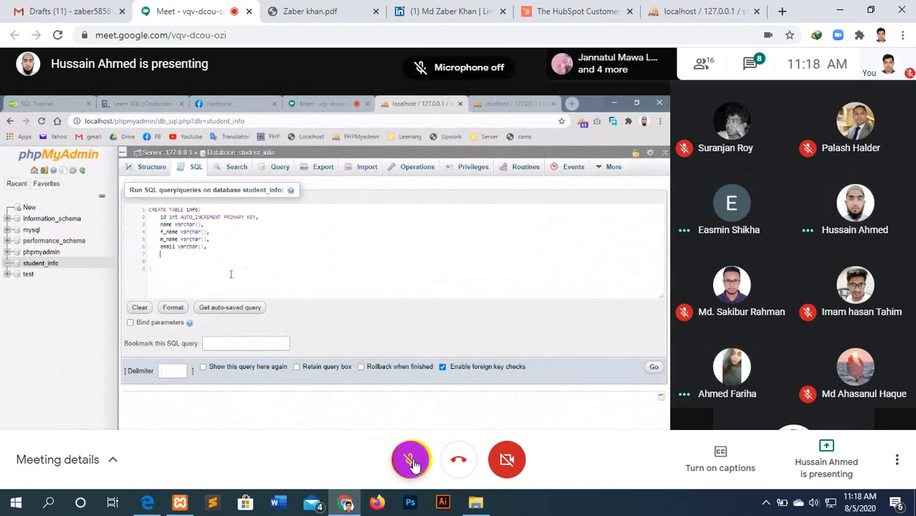
pyautogui.click(411, 461)
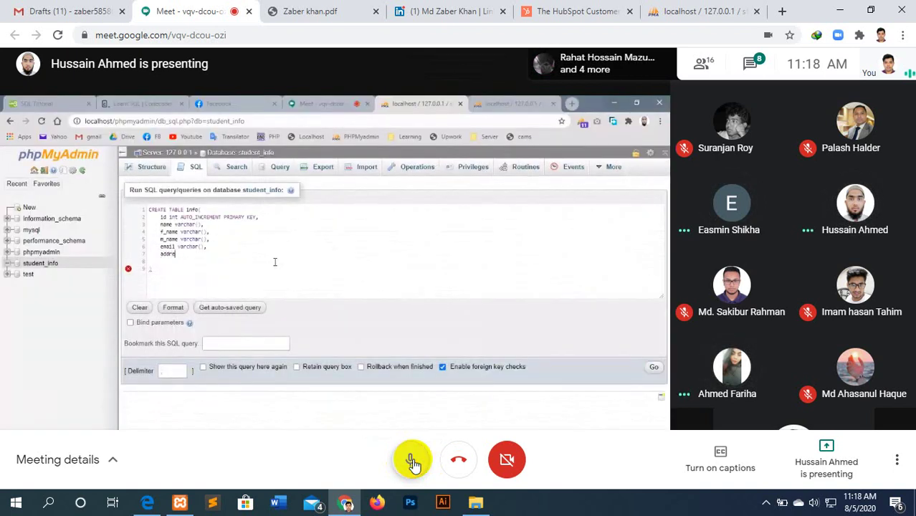
pyautogui.click(413, 463)
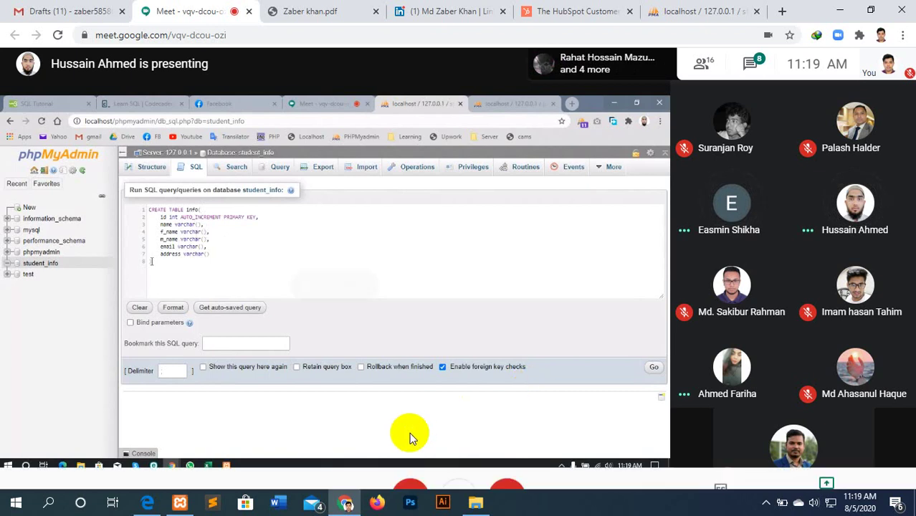
pyautogui.click(410, 459)
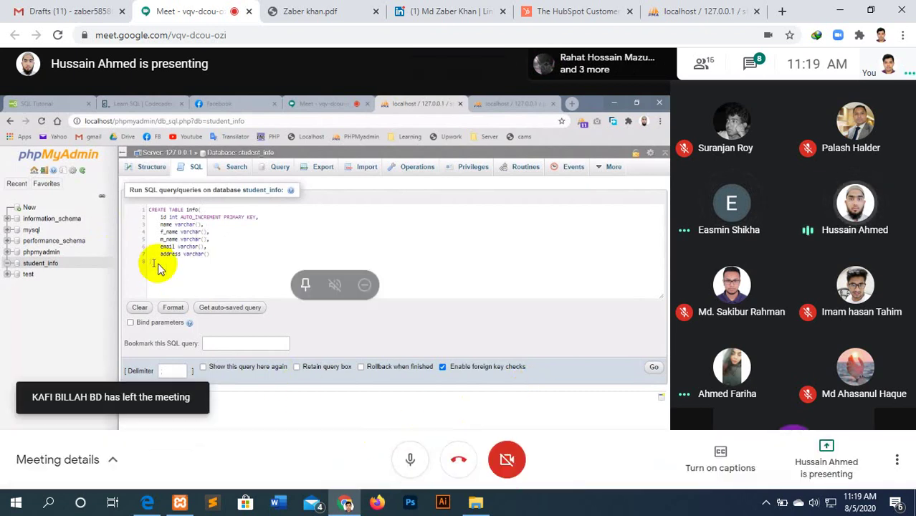
pyautogui.click(409, 460)
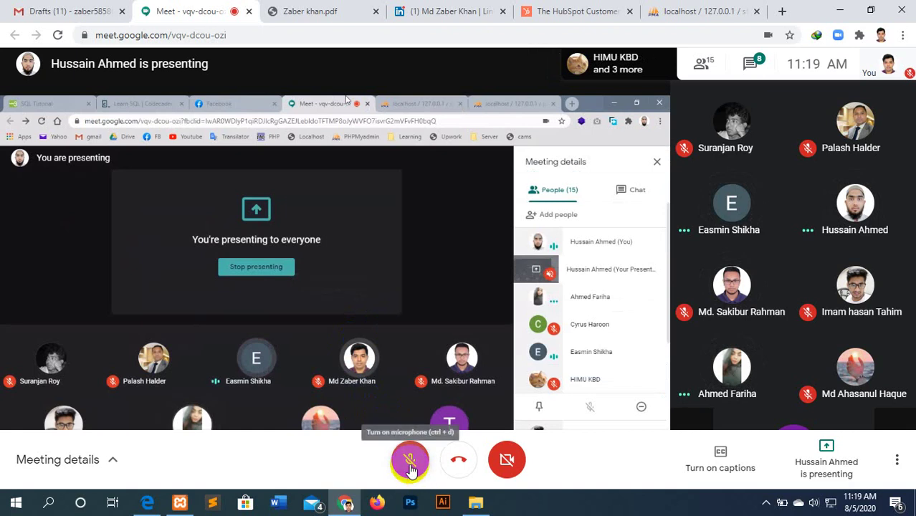
pyautogui.click(411, 472)
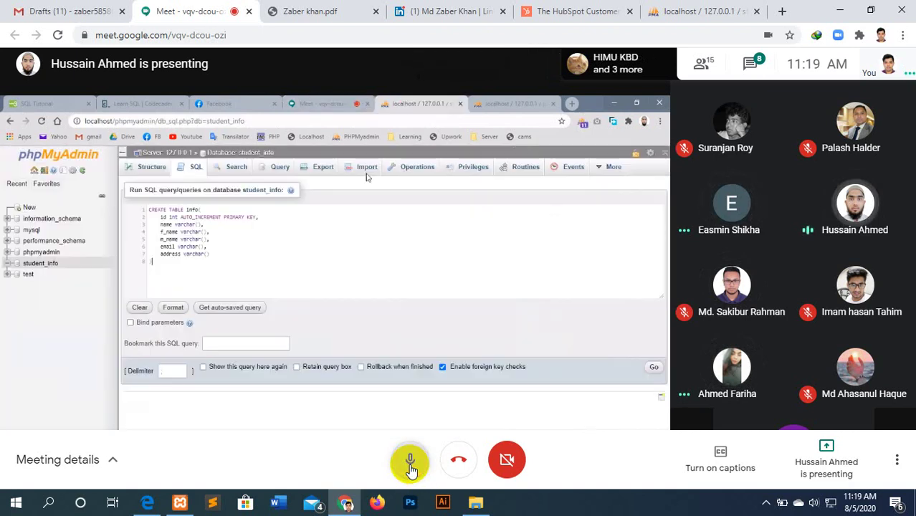
# - Mute your microphone as the presenter moves to the w3schools SQL SELECT page
pyautogui.click(410, 470)
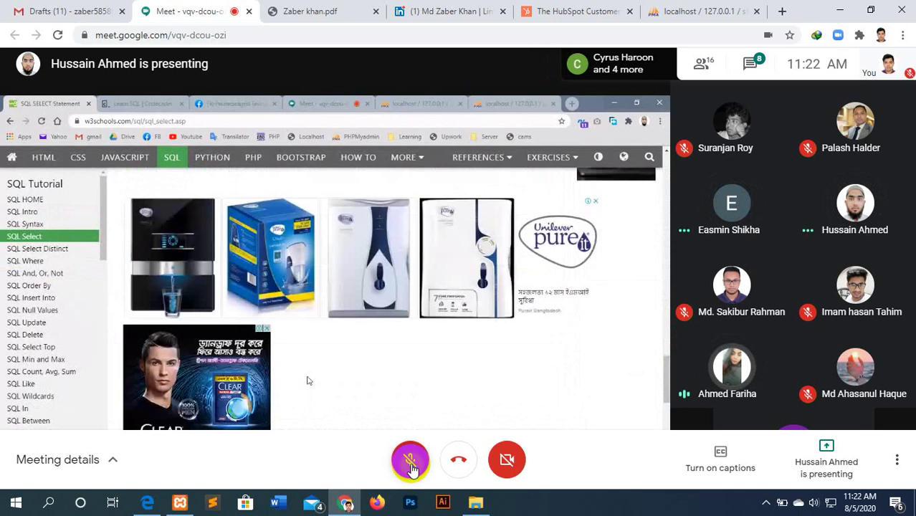
pyautogui.click(412, 468)
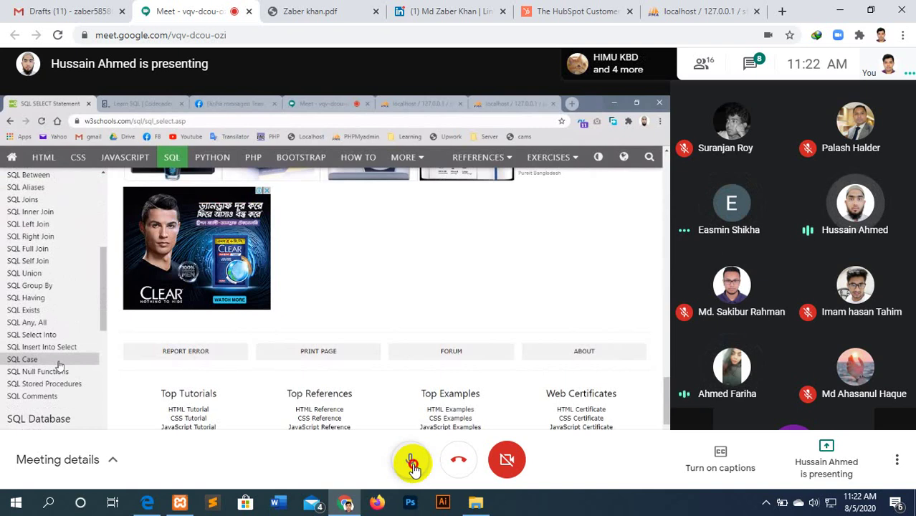
pyautogui.click(412, 468)
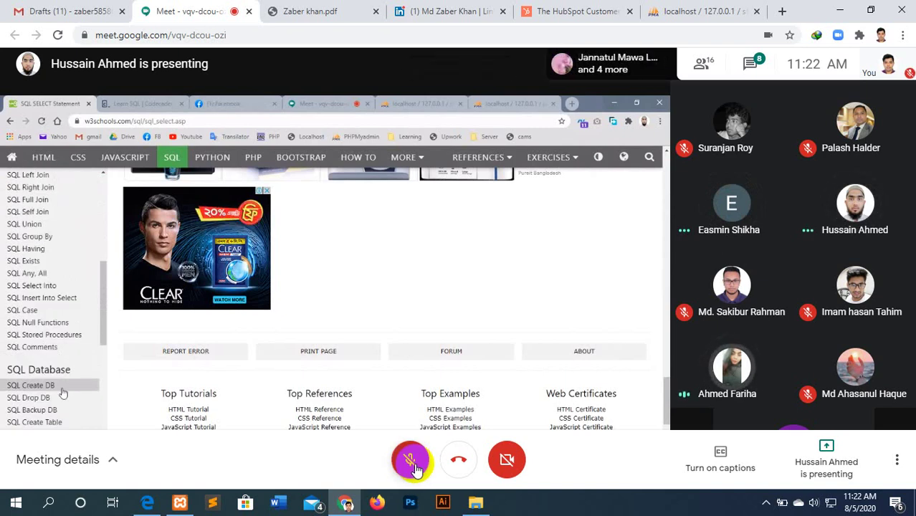
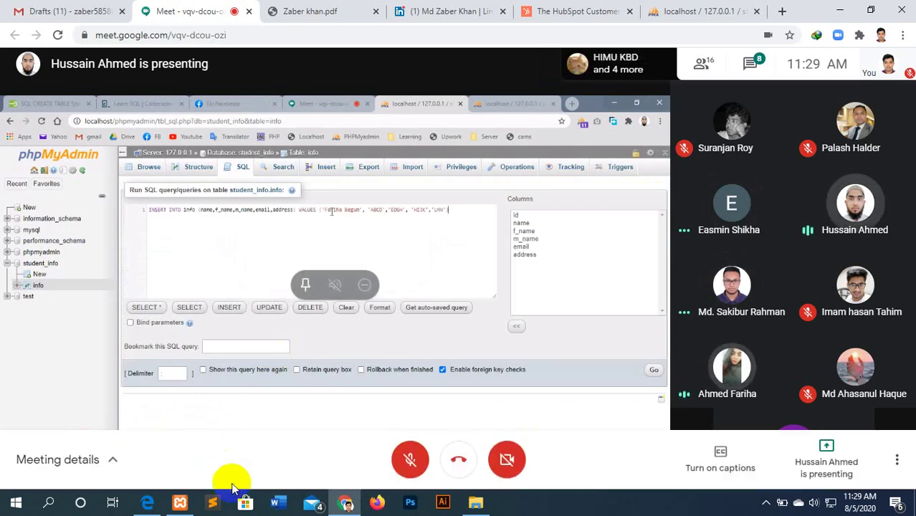
# - Unmute the microphone twice to speak briefly, muting again after each time
pyautogui.click(409, 456)
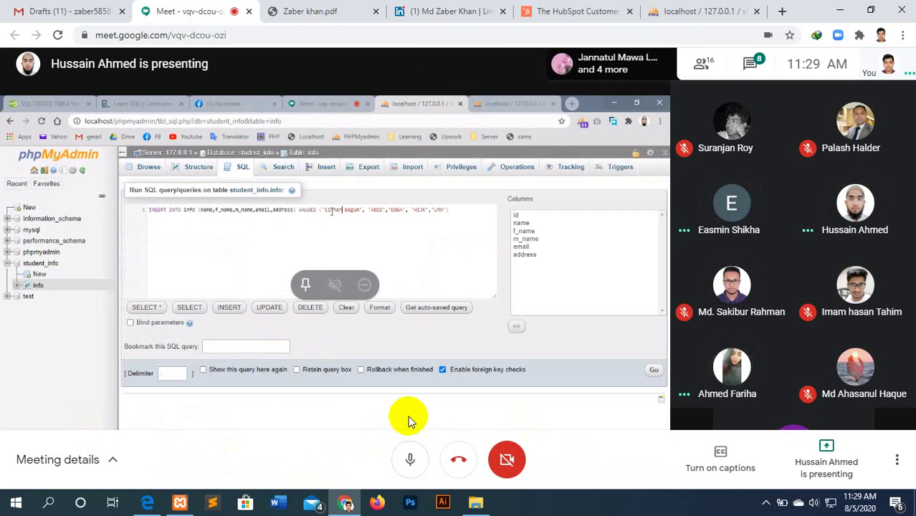
pyautogui.click(409, 464)
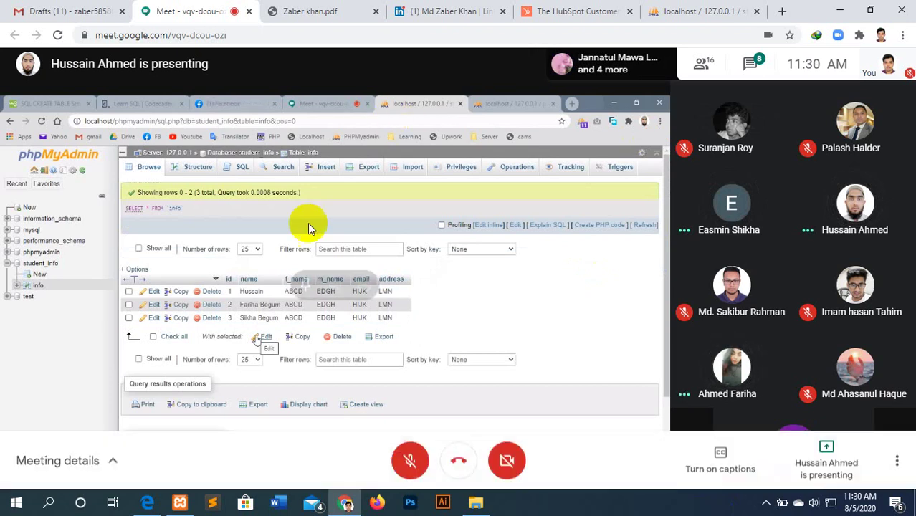
pyautogui.click(410, 462)
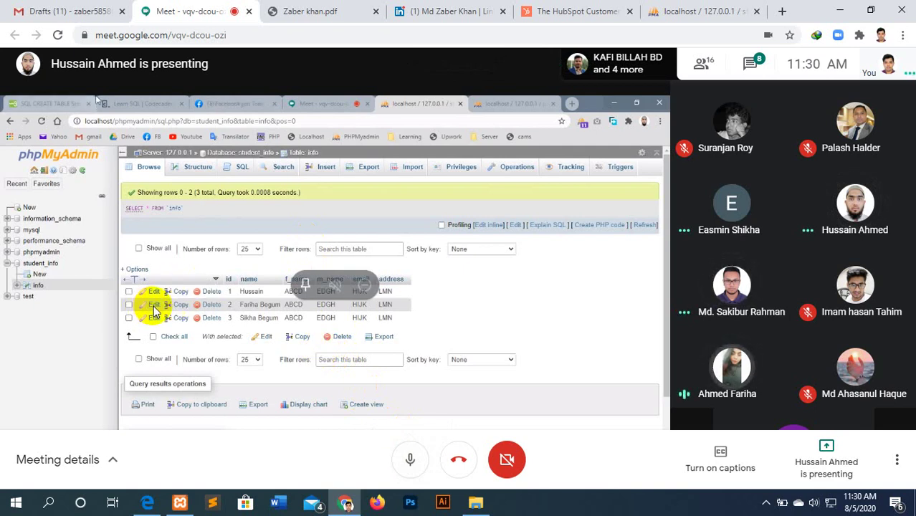
pyautogui.click(413, 456)
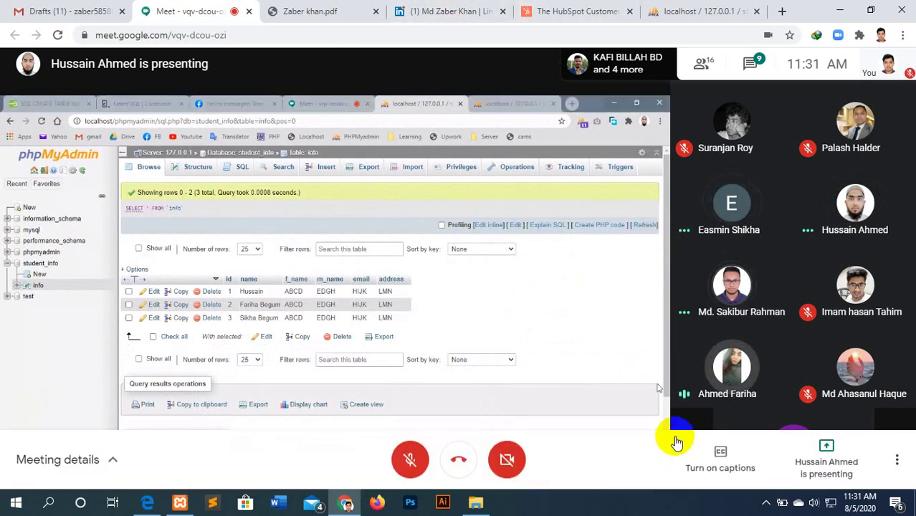
# - Go to the student_info database's empty SQL query page in phpMyAdmin
pyautogui.click(766, 503)
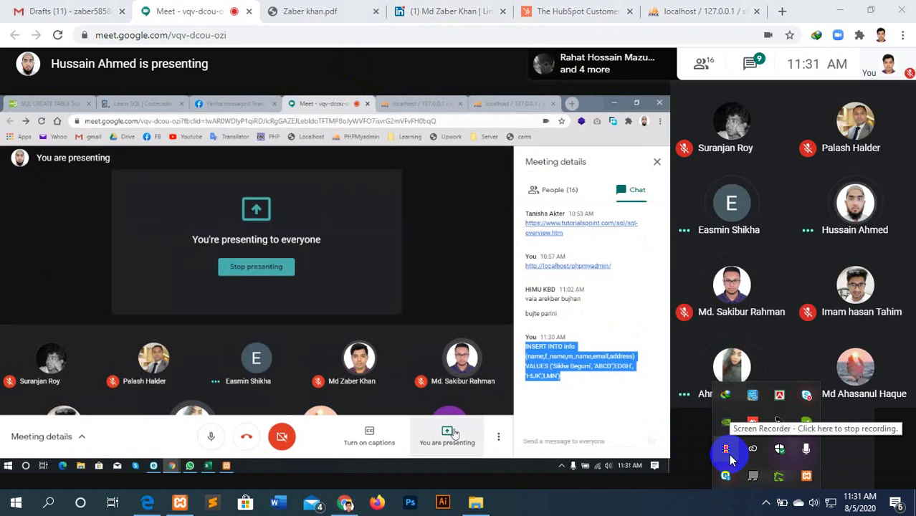
pyautogui.click(578, 497)
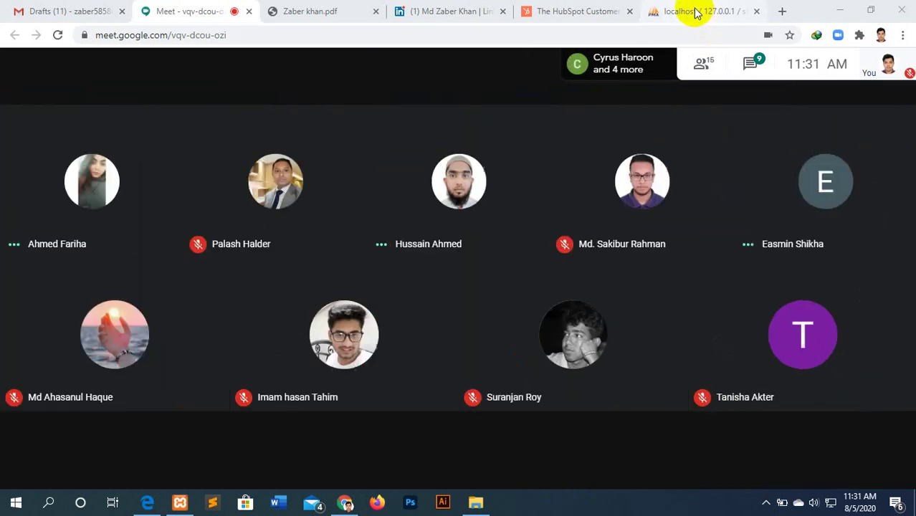
pyautogui.click(697, 13)
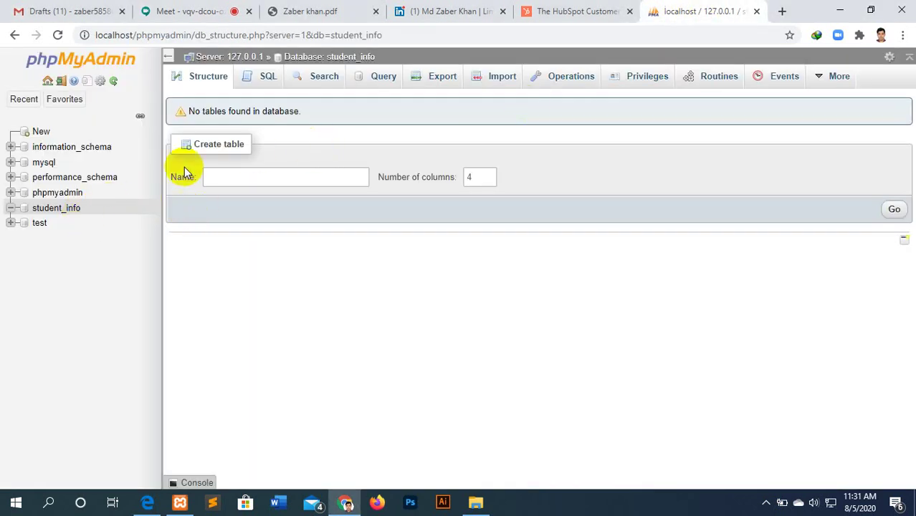
pyautogui.click(259, 81)
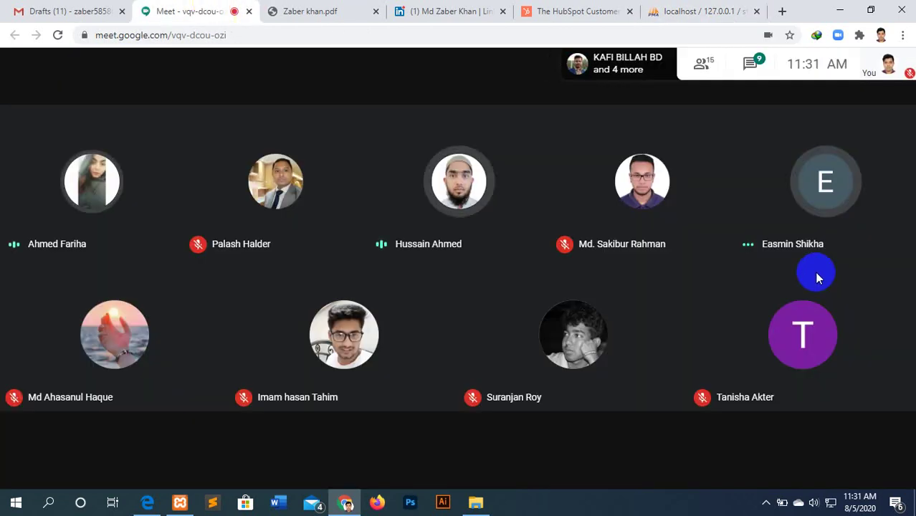
# - Copy the INSERT INTO info query from the meeting chat and return to phpMyAdmin's SQL editor
pyautogui.click(754, 68)
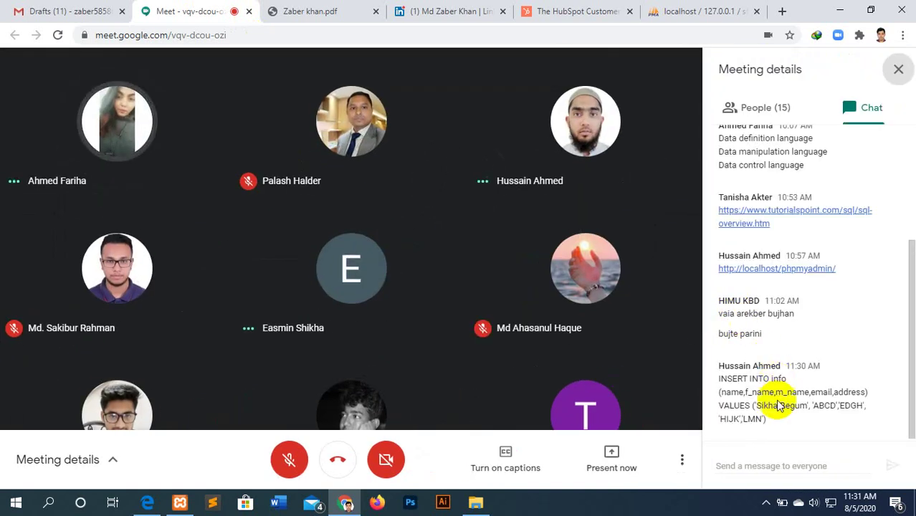
pyautogui.click(759, 416)
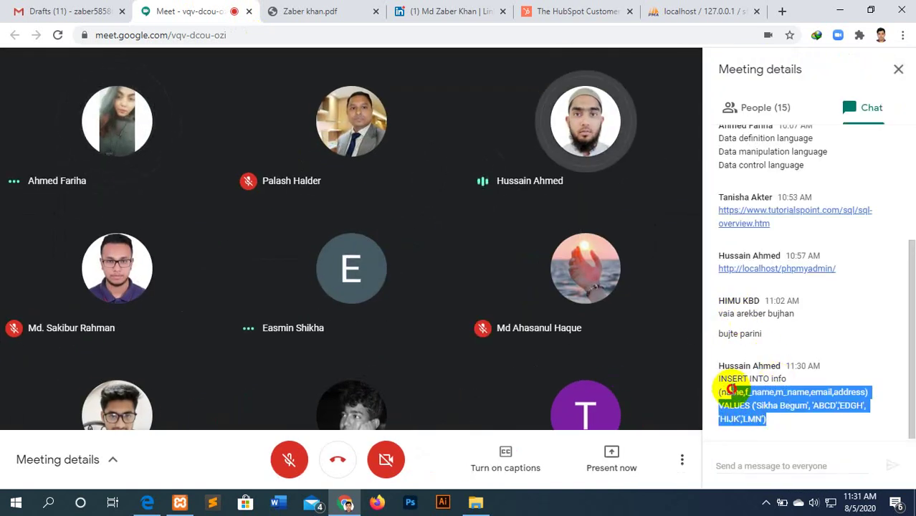
pyautogui.moveTo(760, 416); pyautogui.dragTo(716, 378)
pyautogui.hotkey('ctrl', 'c')
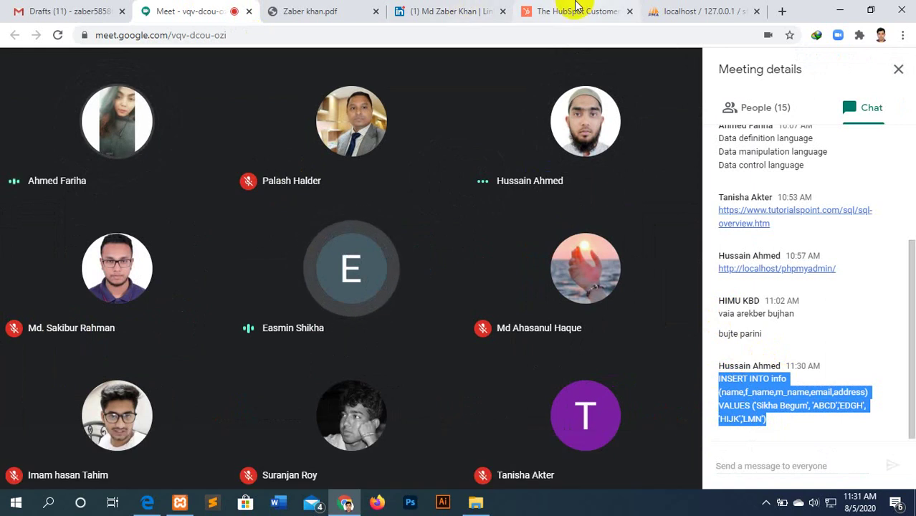
pyautogui.click(699, 11)
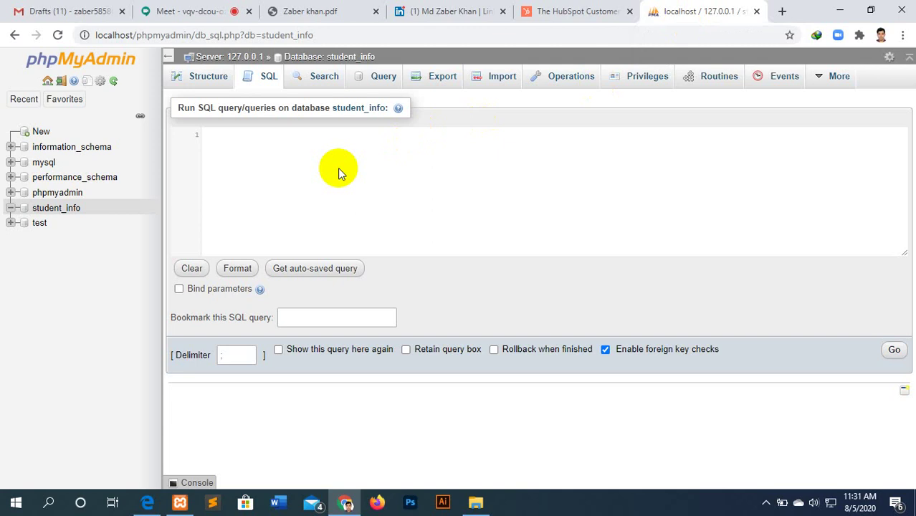
# - Paste the INSERT INTO info query and replace the student name and father's name values
pyautogui.hotkey('ctrl', 'v')
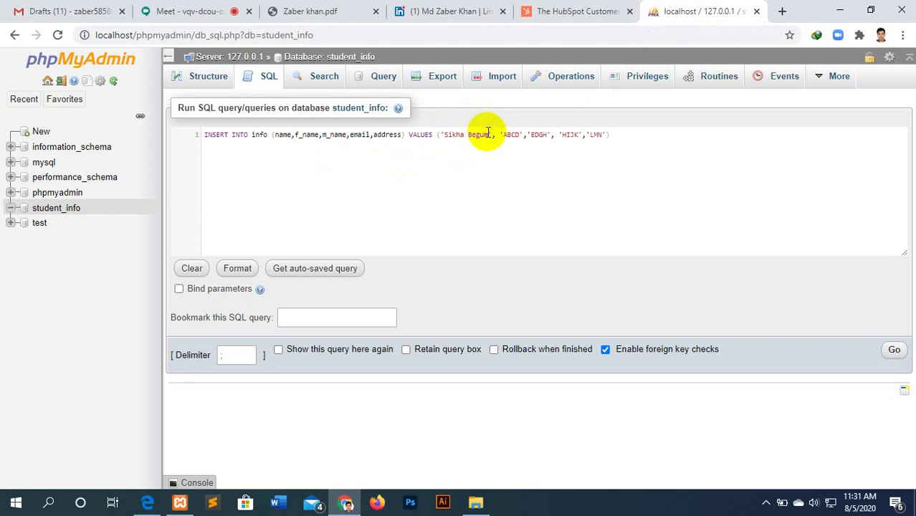
pyautogui.click(487, 133)
pyautogui.press('BackSpace')
pyautogui.press('BackSpace')
pyautogui.press('BackSpace')
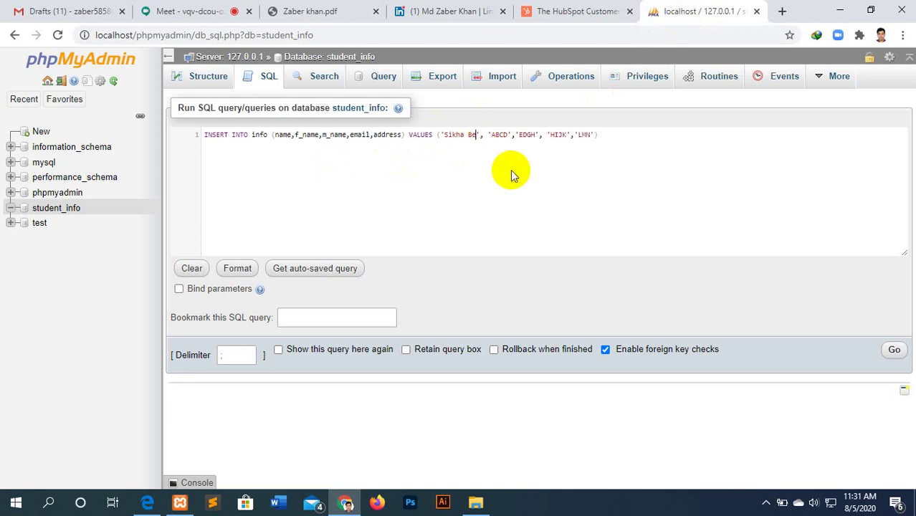
pyautogui.press('BackSpace')
pyautogui.press('BackSpace')
pyautogui.press('BackSpace')
pyautogui.press('BackSpace')
pyautogui.press('BackSpace')
pyautogui.press('BackSpace')
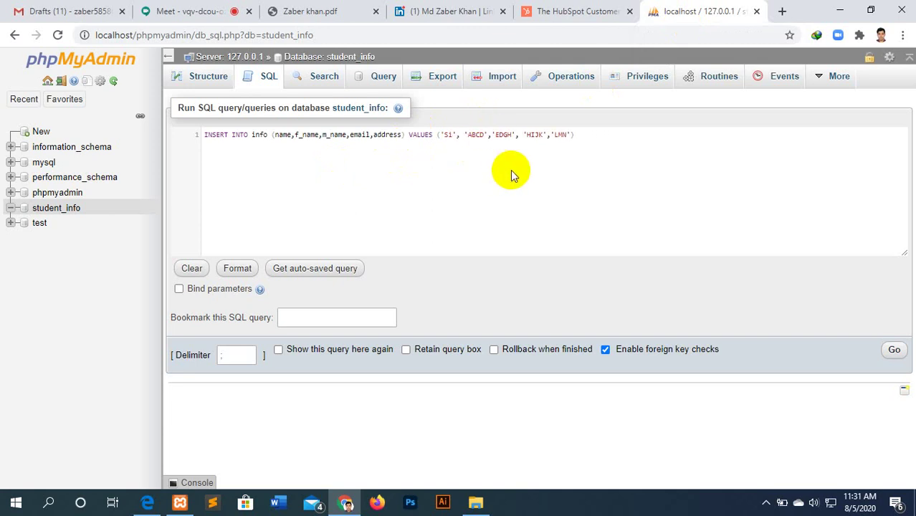
pyautogui.press('BackSpace')
pyautogui.press('BackSpace')
pyautogui.write('M')
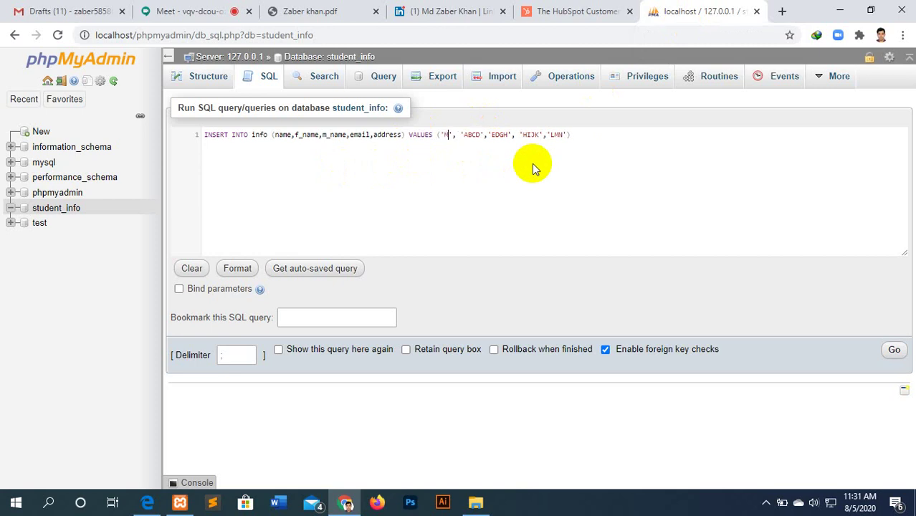
pyautogui.write('d Zab')
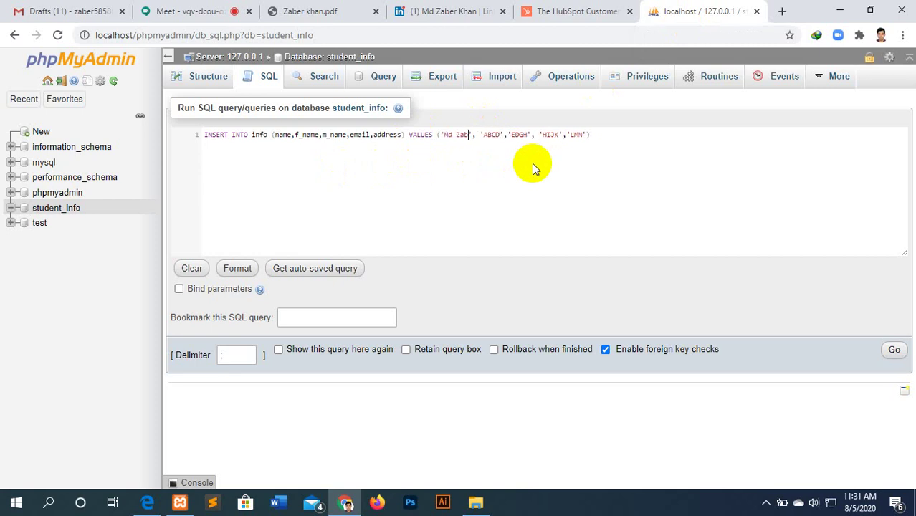
pyautogui.write('er K')
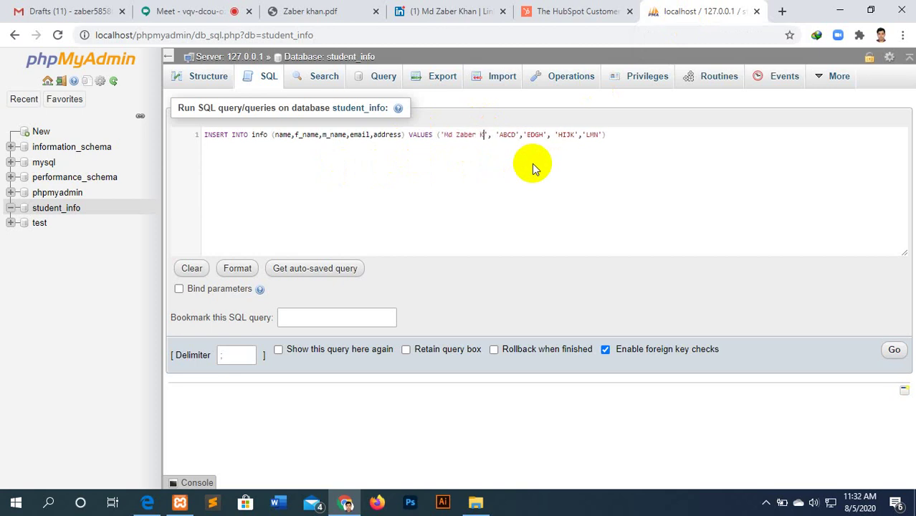
pyautogui.write('han')
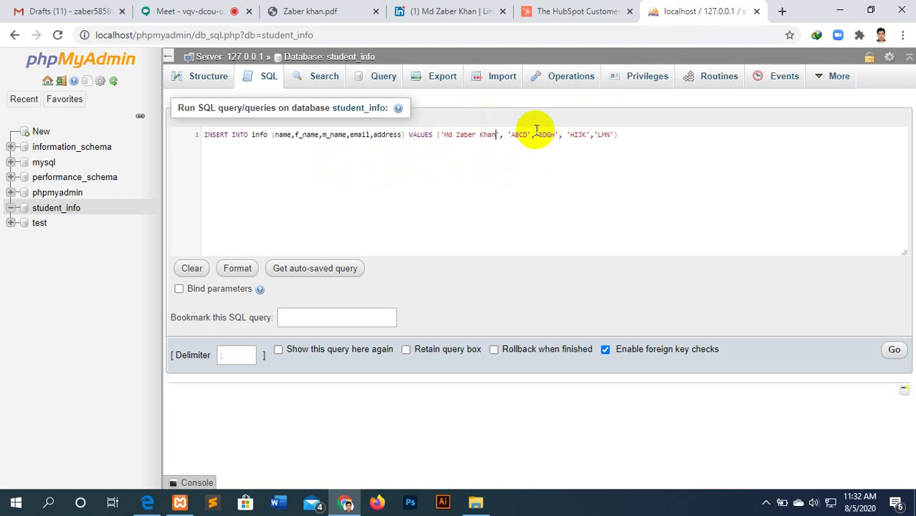
pyautogui.click(527, 134)
pyautogui.press('BackSpace')
pyautogui.press('BackSpace')
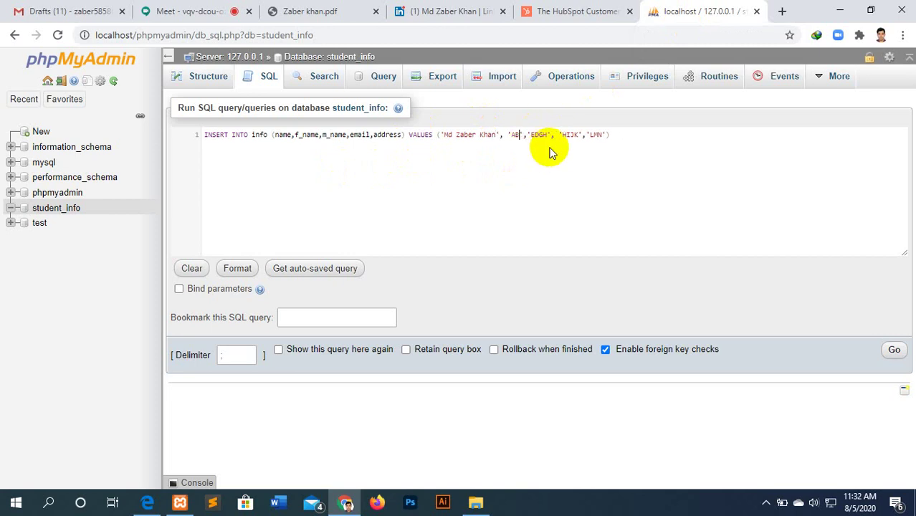
pyautogui.press('BackSpace')
pyautogui.press('BackSpace')
pyautogui.write('Sa')
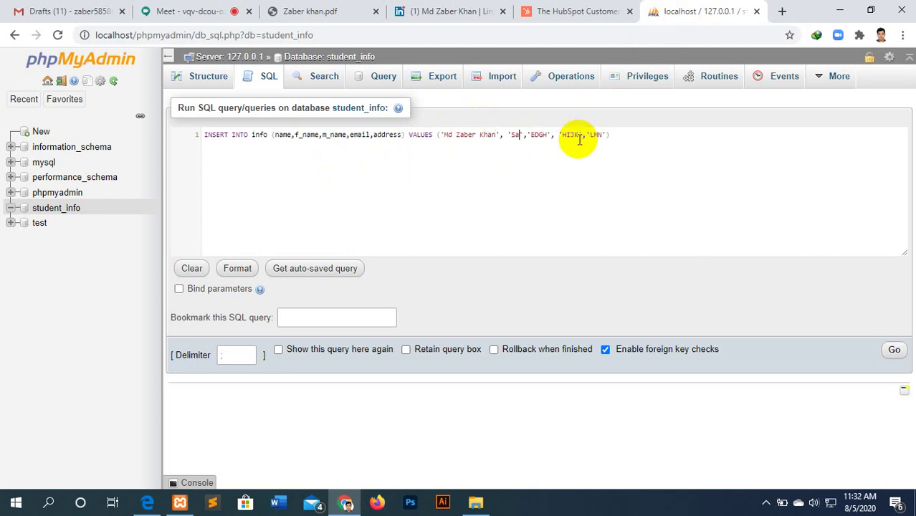
pyautogui.write('lam ')
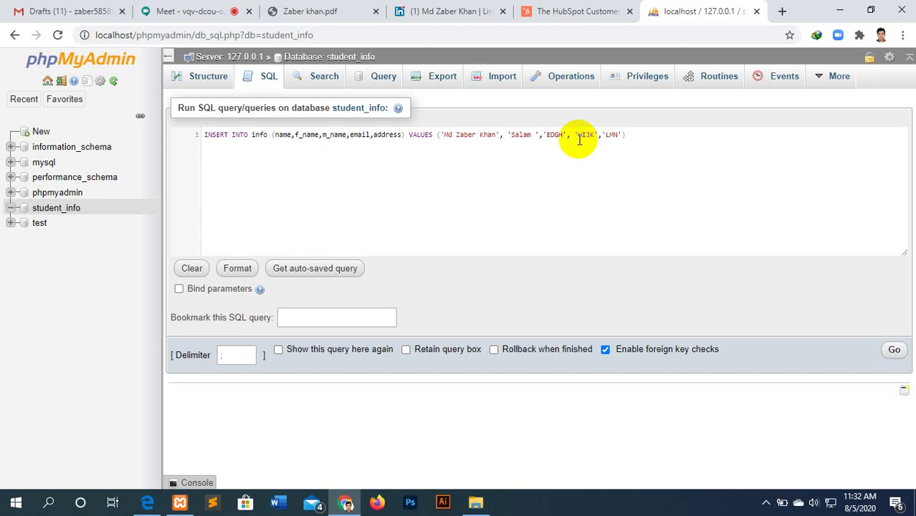
pyautogui.write('Kh')
pyautogui.write('an')
# - Replace the EDGH placeholder with the mother's name, then select the whole query
pyautogui.doubleClick(577, 135)
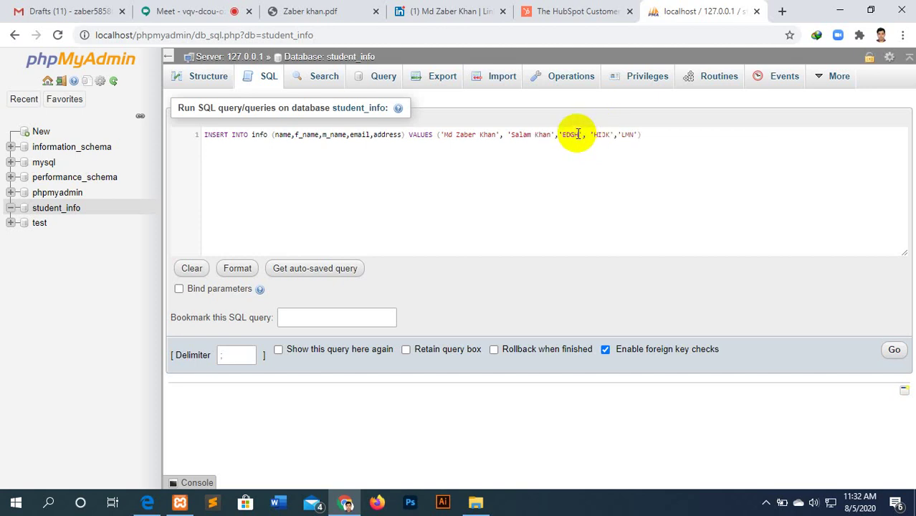
pyautogui.click(579, 134)
pyautogui.press('BackSpace')
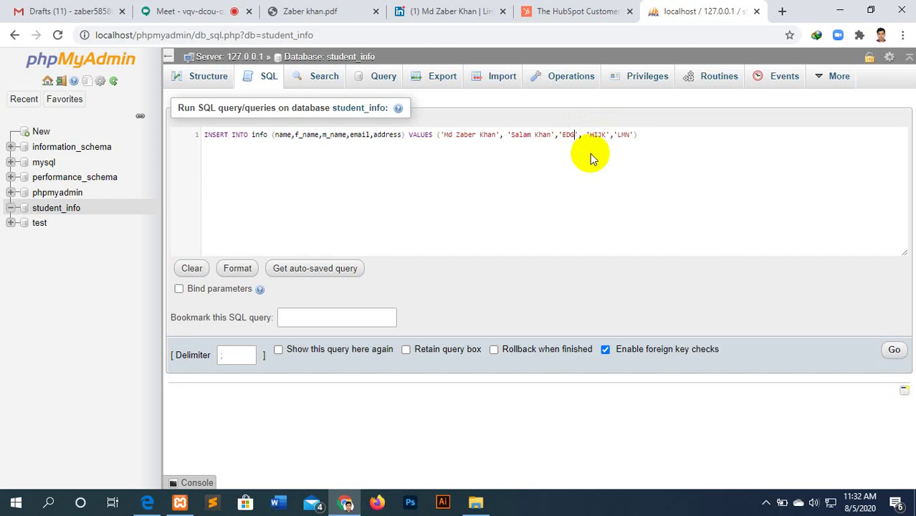
pyautogui.press('BackSpace')
pyautogui.press('BackSpace')
pyautogui.press('BackSpace')
pyautogui.write('N')
pyautogui.write('omen')
pyautogui.write('ab')
pyautogui.press('BackSpace')
pyautogui.write('begum')
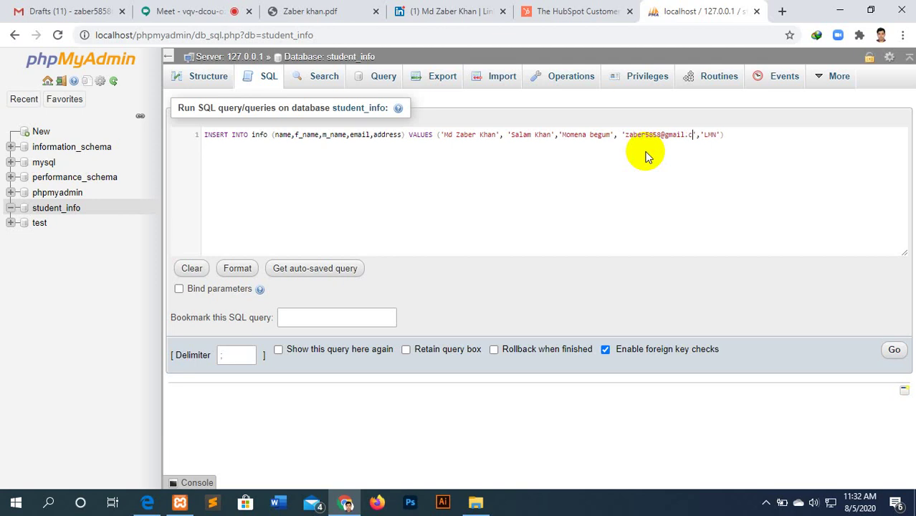
pyautogui.click(724, 134)
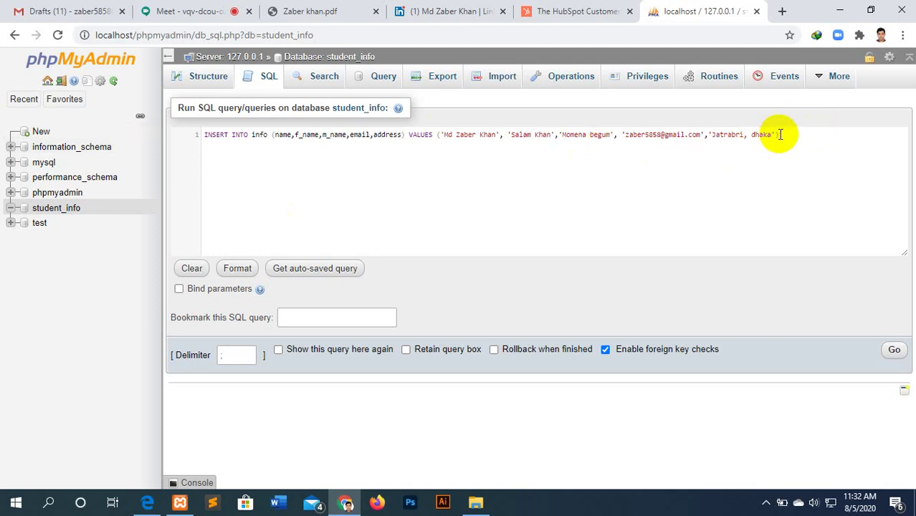
pyautogui.moveTo(779, 134)
pyautogui.mouseDown()
pyautogui.moveTo(225, 132)
pyautogui.moveTo(209, 147)
pyautogui.moveTo(269, 194)
pyautogui.mouseUp()
pyautogui.hotkey('ctrl', 'c')
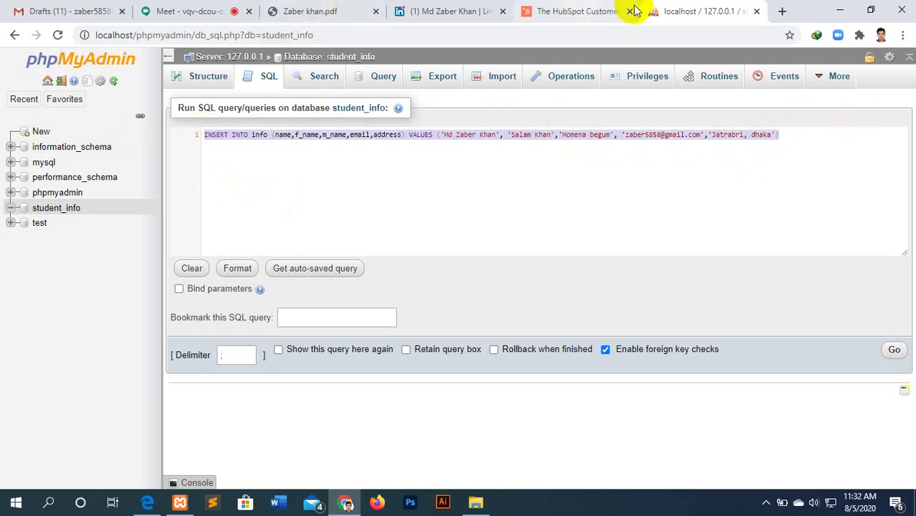
# - Paste the edited INSERT INTO info query into the Meet chat and send it
pyautogui.click(197, 12)
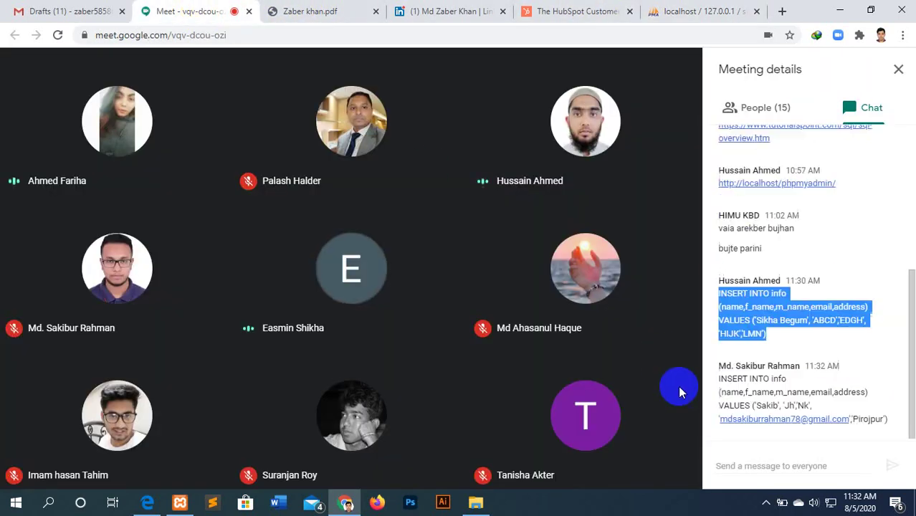
pyautogui.click(761, 462)
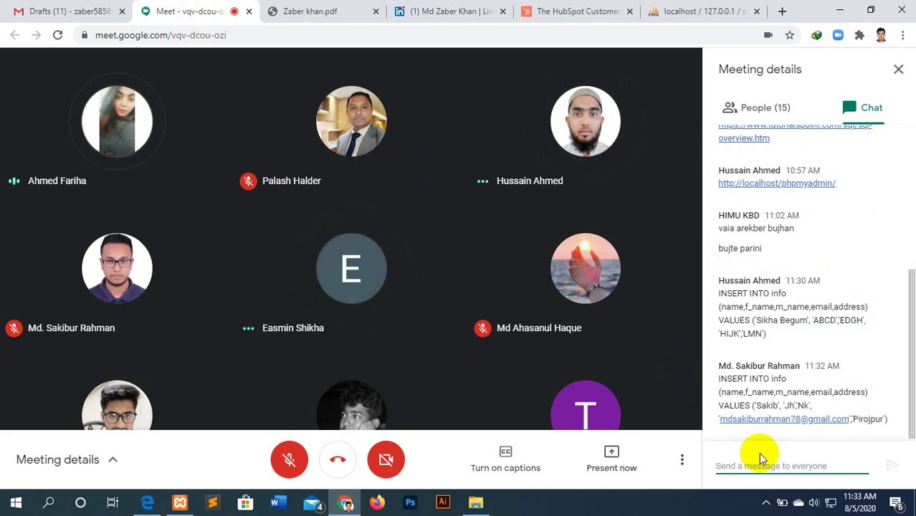
pyautogui.hotkey('ctrl', 'v')
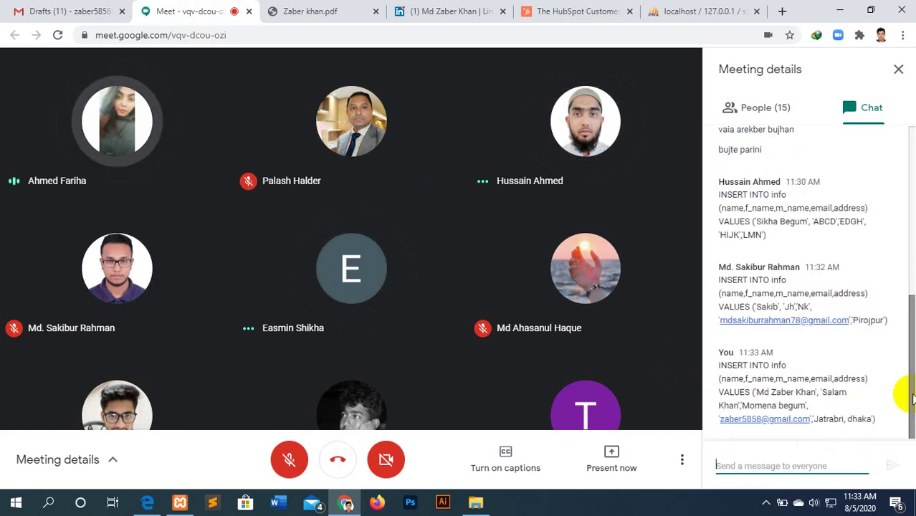
pyautogui.press('Return')
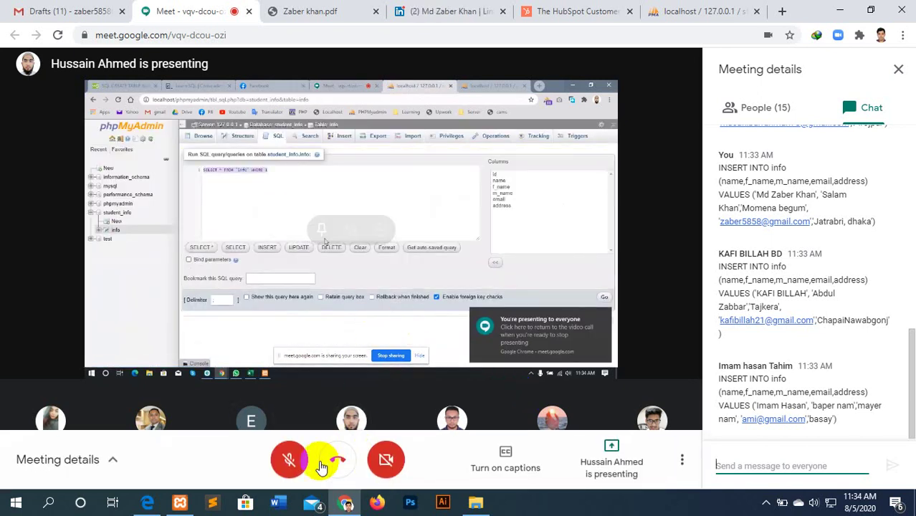
# - Turn the microphone on to speak, then turn it back off
pyautogui.click(271, 462)
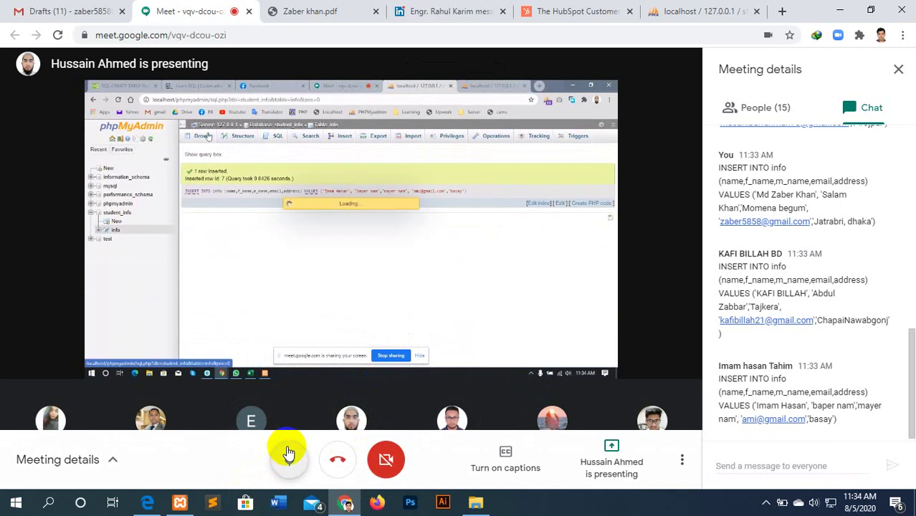
pyautogui.click(289, 454)
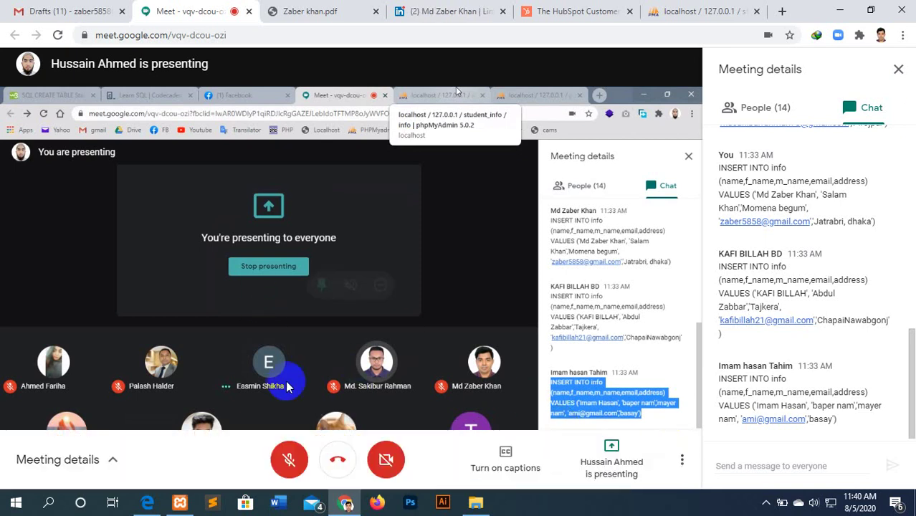
# - Unmute to talk about the id > 3 result rows, then mute again
pyautogui.click(289, 459)
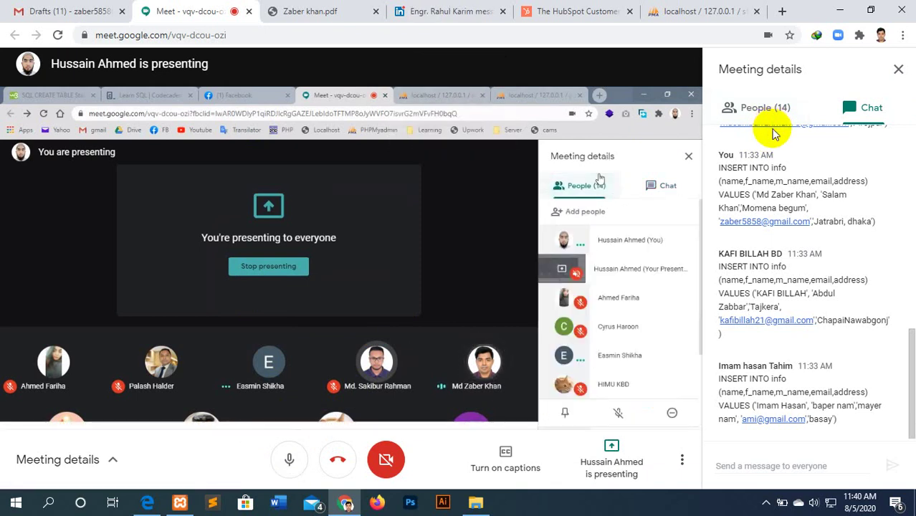
pyautogui.click(290, 462)
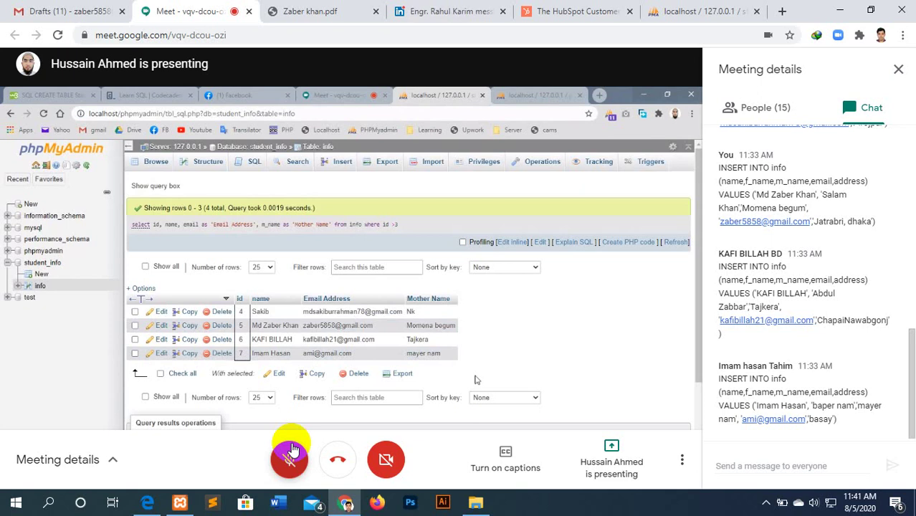
# - Unmute and re-mute the microphone twice while presenting the name-filter SELECT query
pyautogui.click(291, 451)
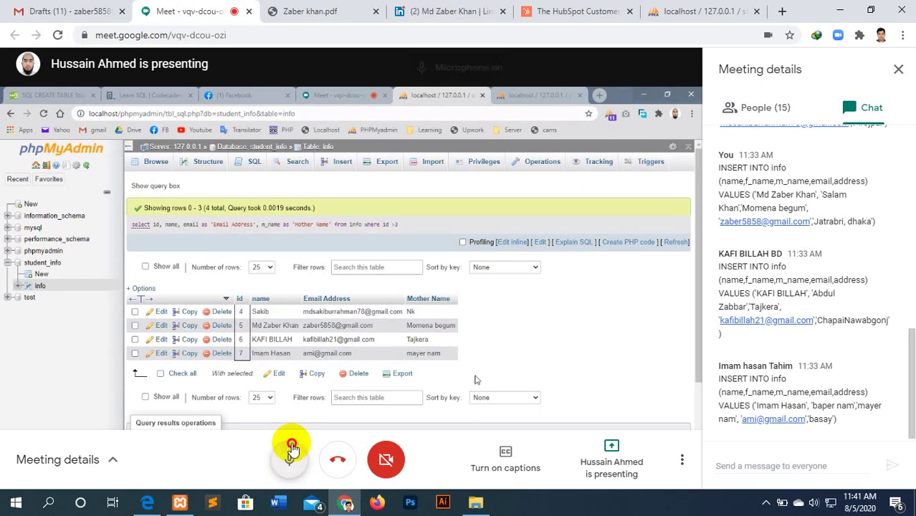
pyautogui.click(291, 451)
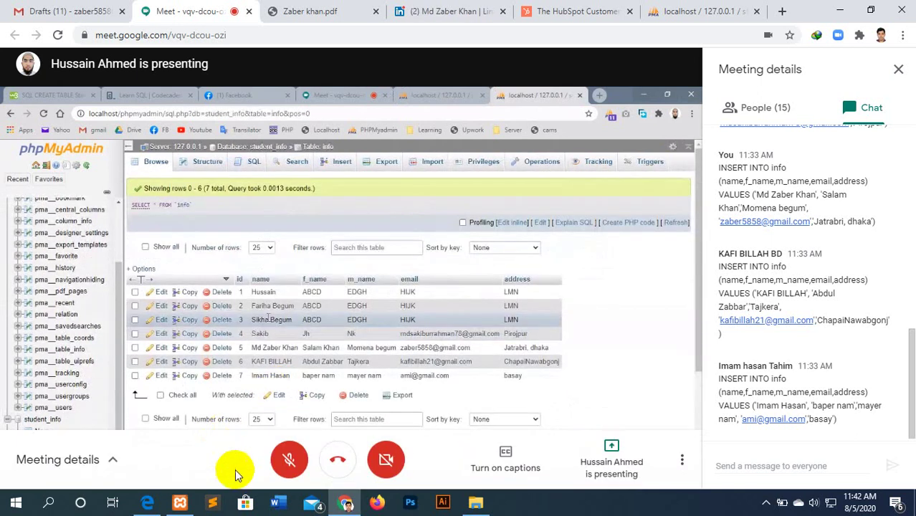
pyautogui.click(293, 457)
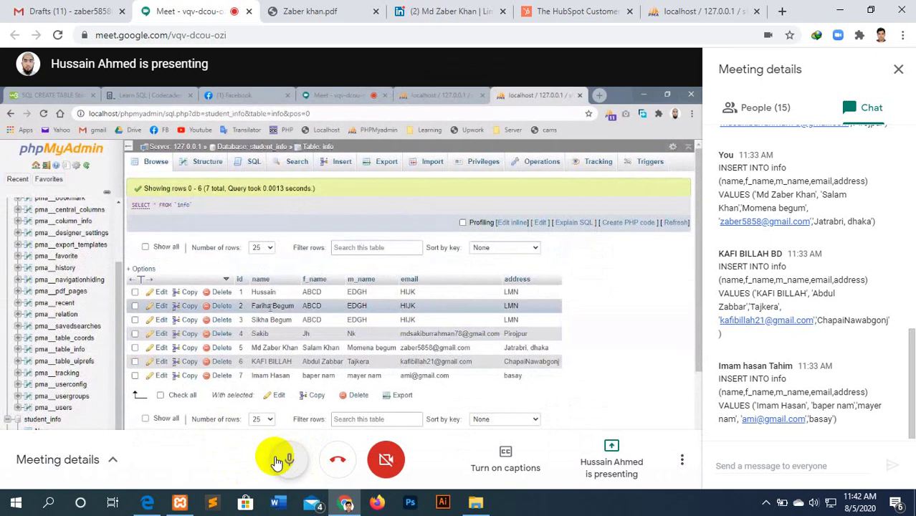
pyautogui.click(277, 462)
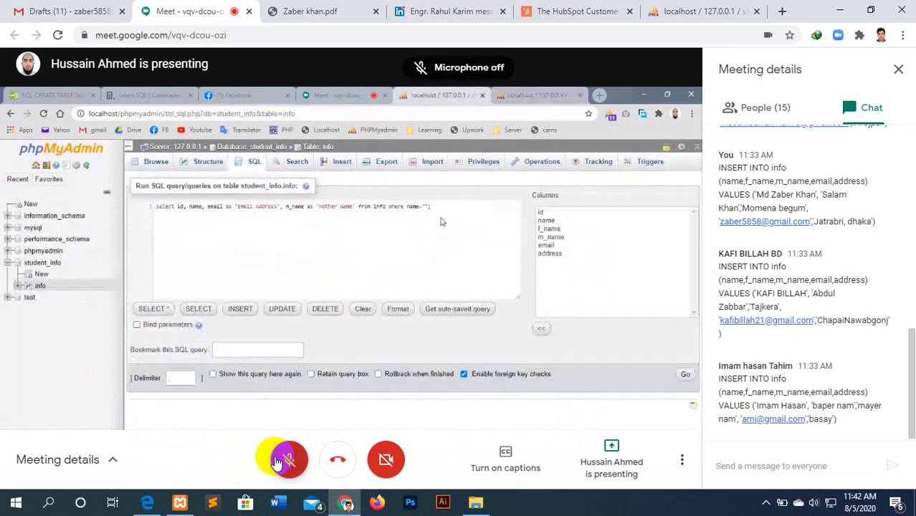